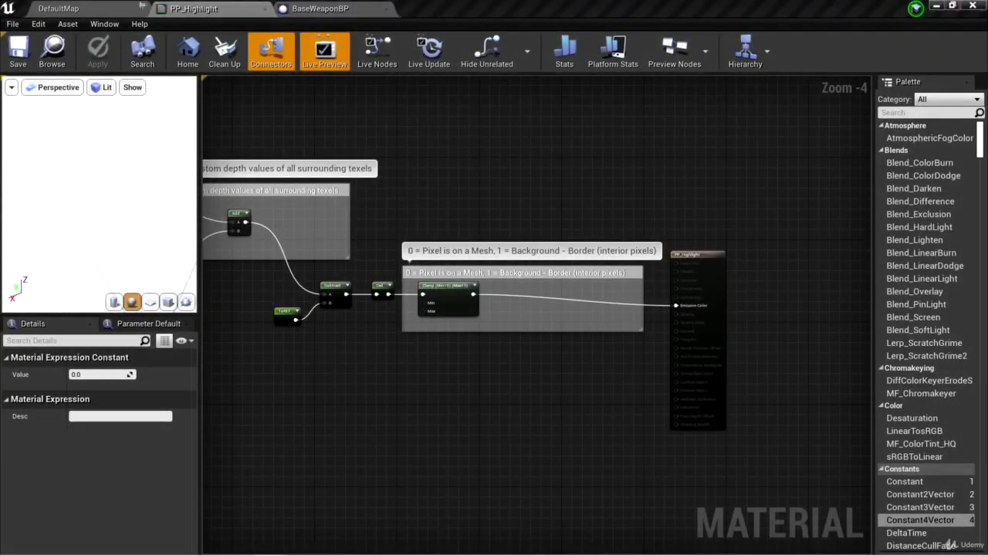
Switch to the DefaultMap level to see the weapon as a solid black silhouette
click(87, 8)
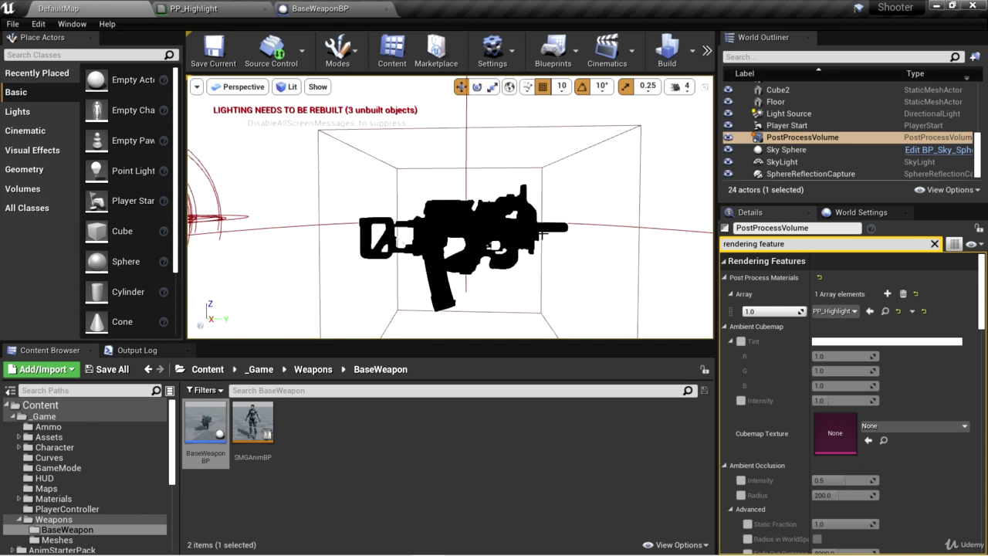
Return to the PP_Highlight graph and pan along the Add, Subtract, Ceil and Clamp nodes to the output
click(194, 9)
right_drag(375, 185, 264, 128)
scroll(640, 349, up, 4)
scroll(550, 290, down, 5)
scroll(597, 363, up, 4)
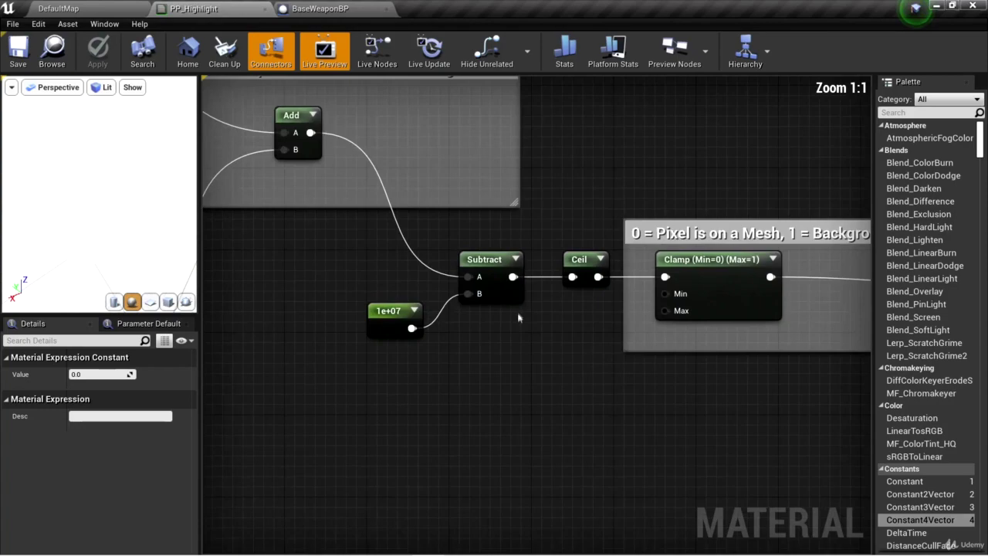
right_drag(361, 316, 421, 294)
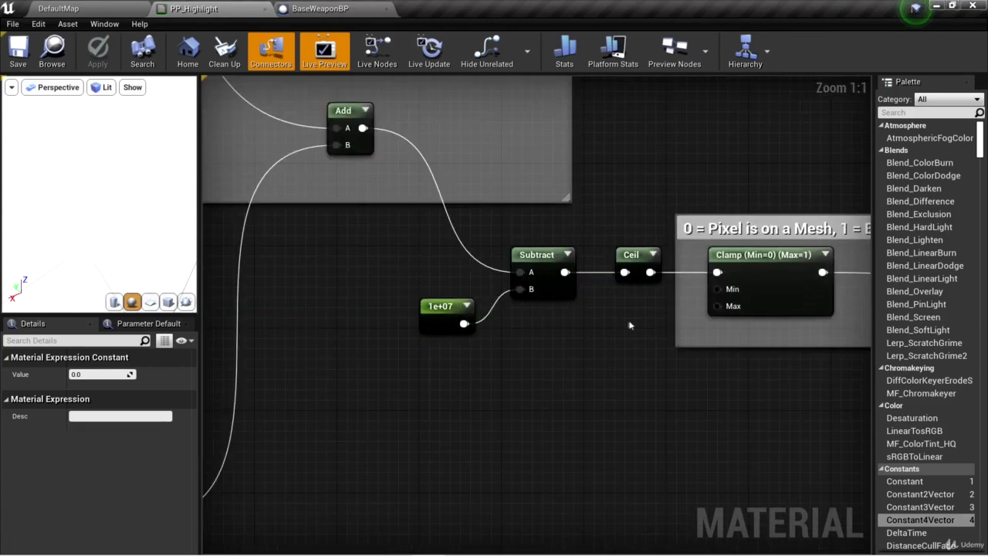
right_drag(632, 332, 629, 375)
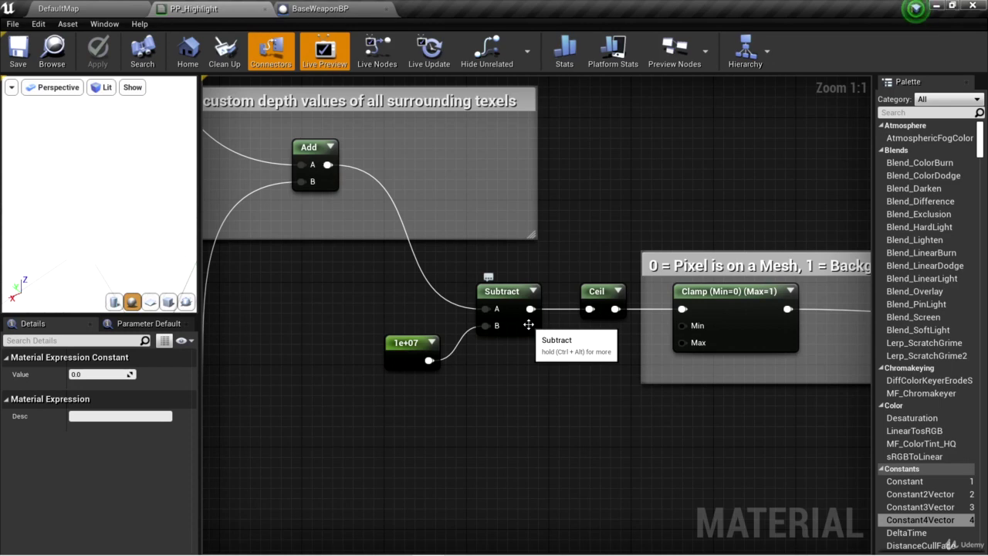
right_drag(593, 356, 461, 352)
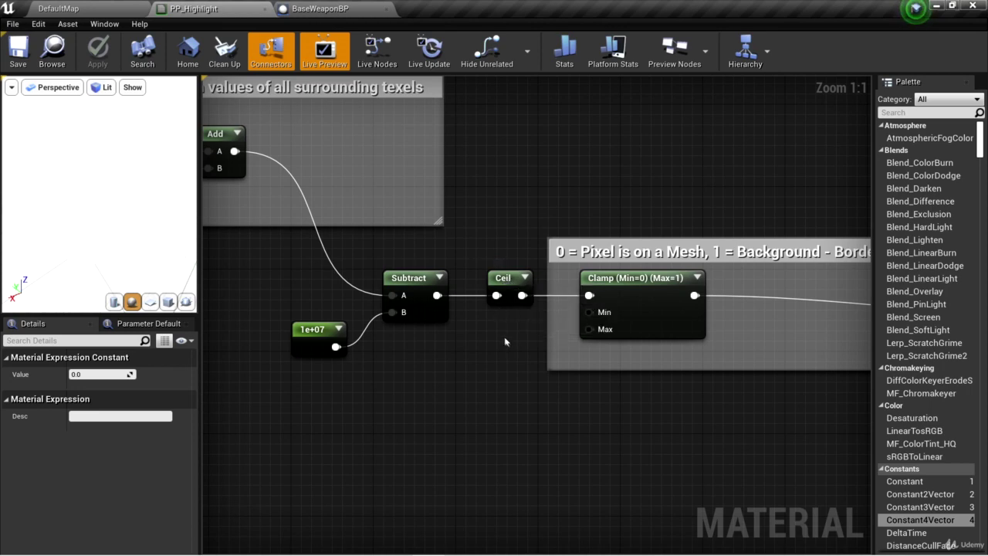
right_drag(499, 324, 414, 326)
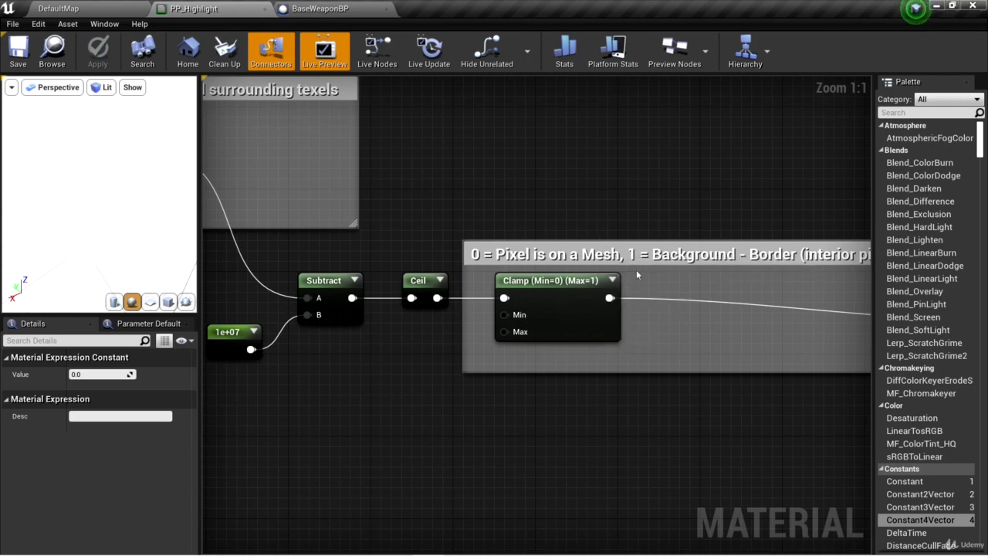
right_drag(581, 346, 440, 328)
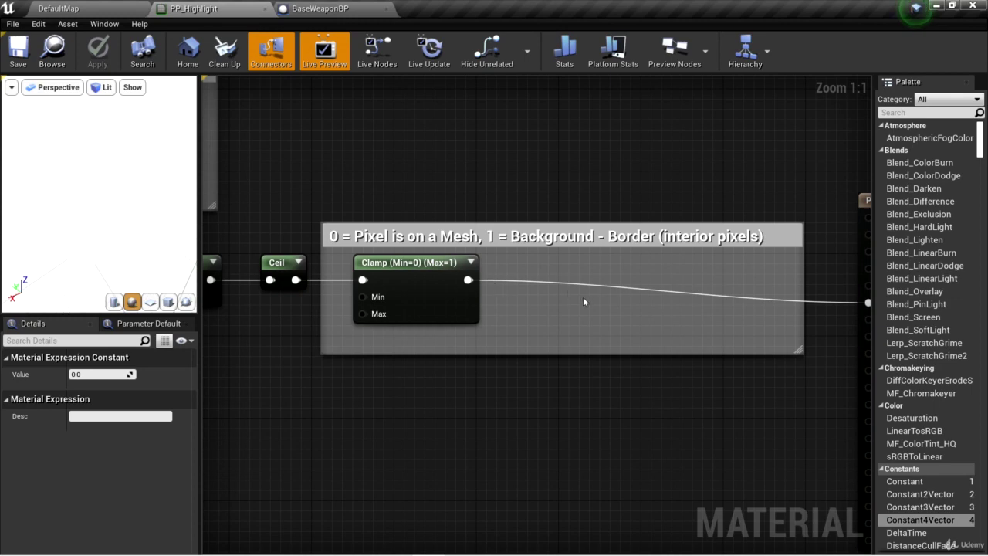
right_drag(558, 315, 460, 291)
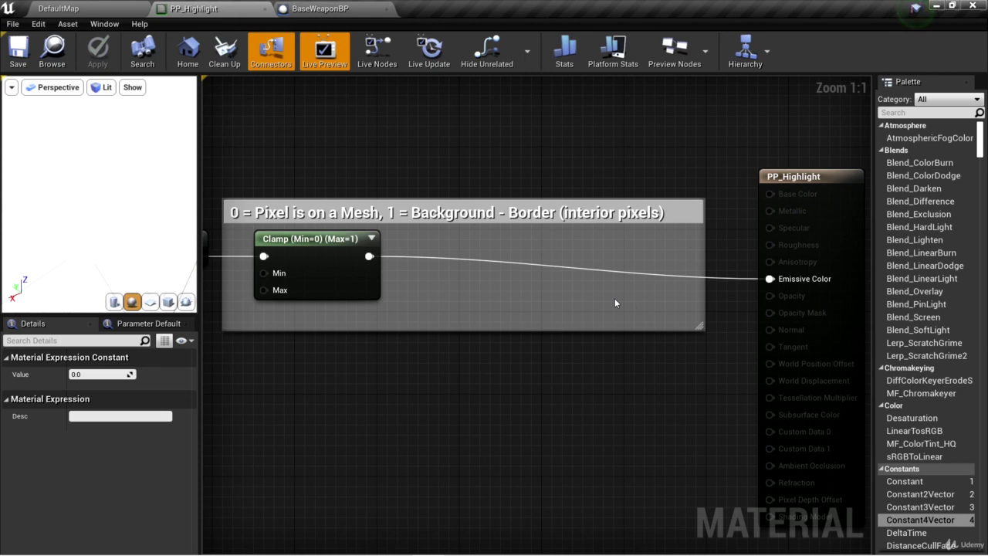
right_drag(615, 301, 663, 283)
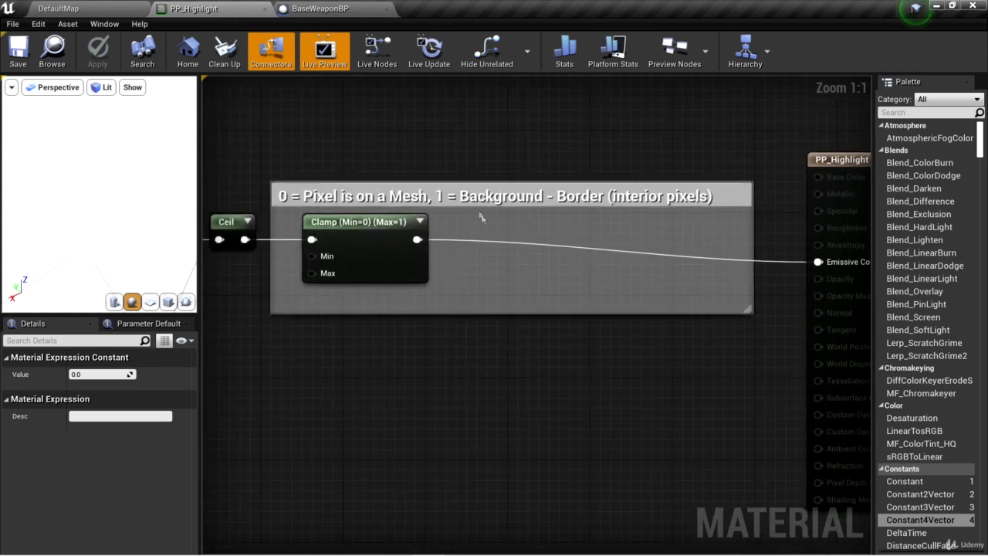
Edit the Clamp comment to read 'Background + Border' instead of 'Background - Border'
click(554, 198)
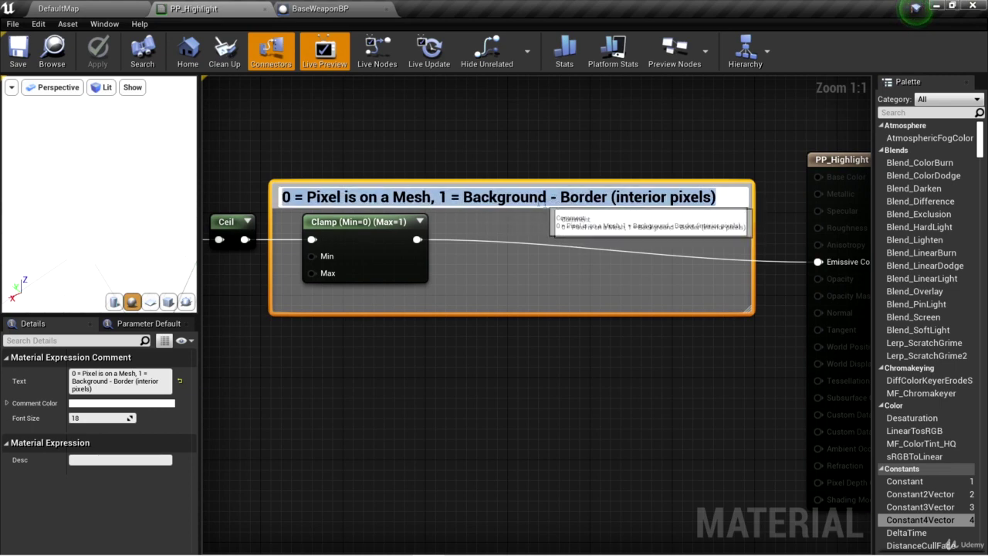
double_click(556, 199)
click(557, 199)
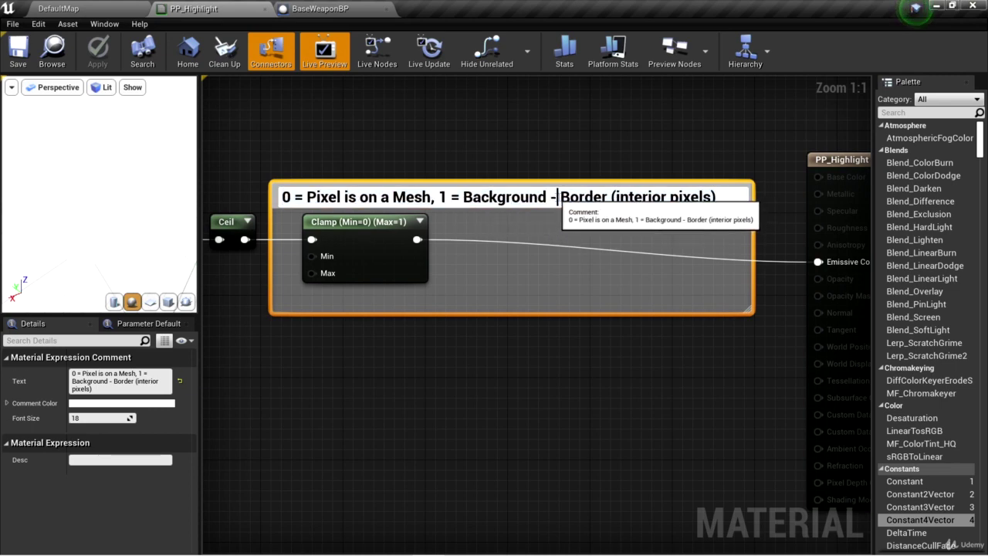
key(BackSpace)
key(BackSpace)
text(+)
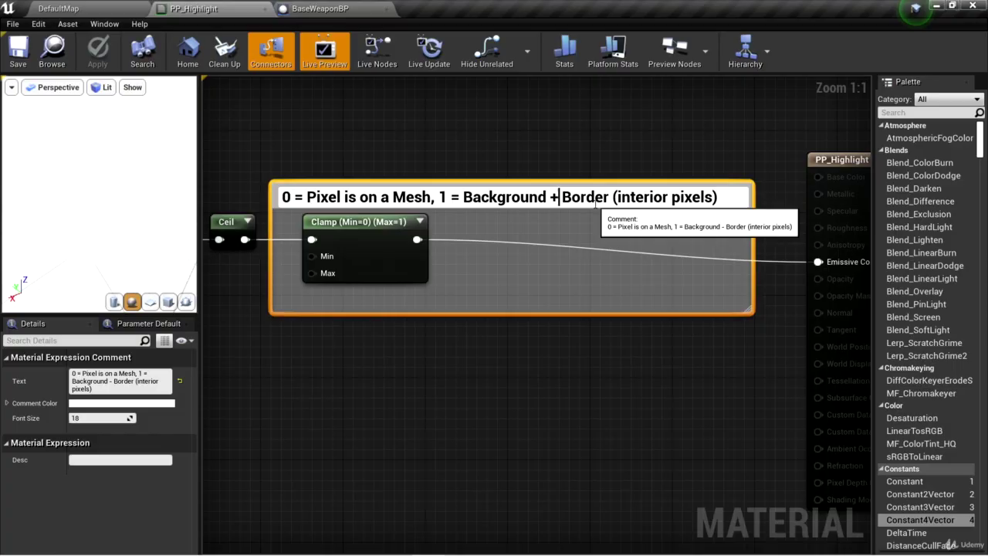
click(602, 265)
click(58, 8)
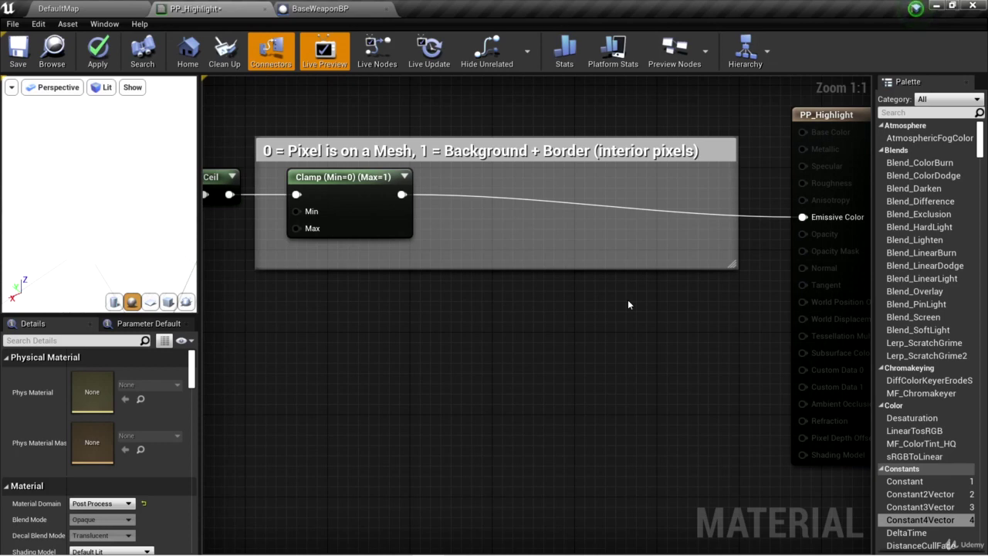
Add a SceneTexture node below the Clamp comment with Scene Texture Id set to CustomDepth
right_drag(628, 305, 688, 280)
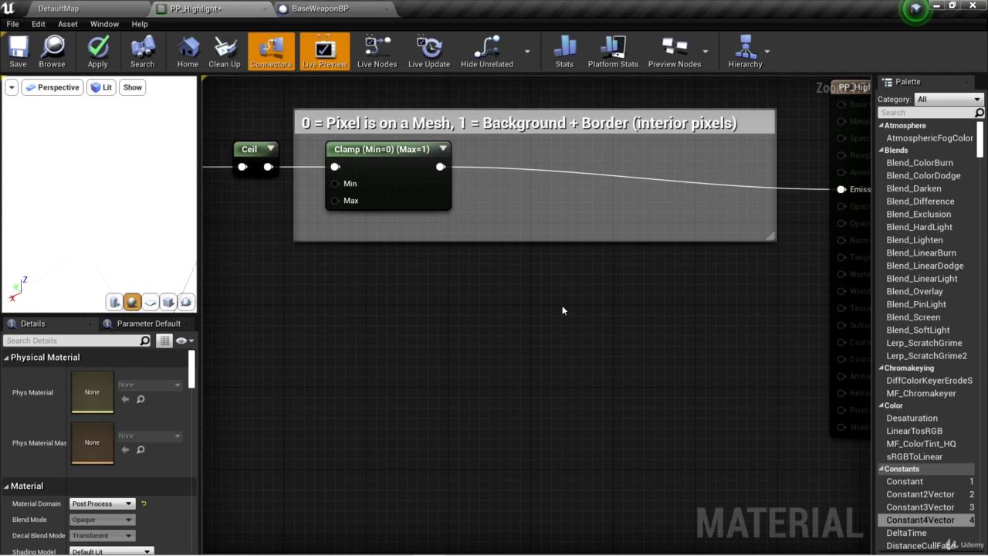
right_drag(562, 310, 430, 326)
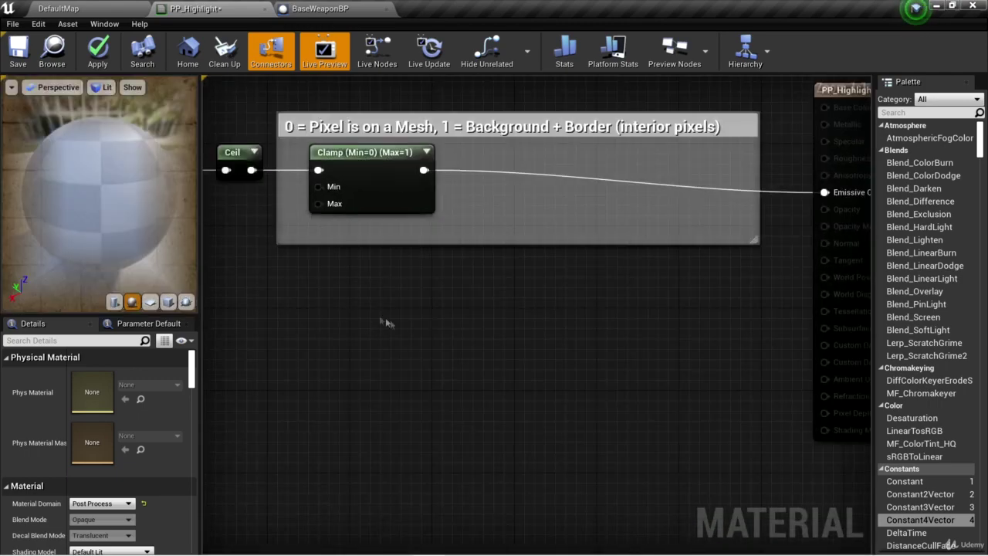
right_click(326, 312)
text(scene texture)
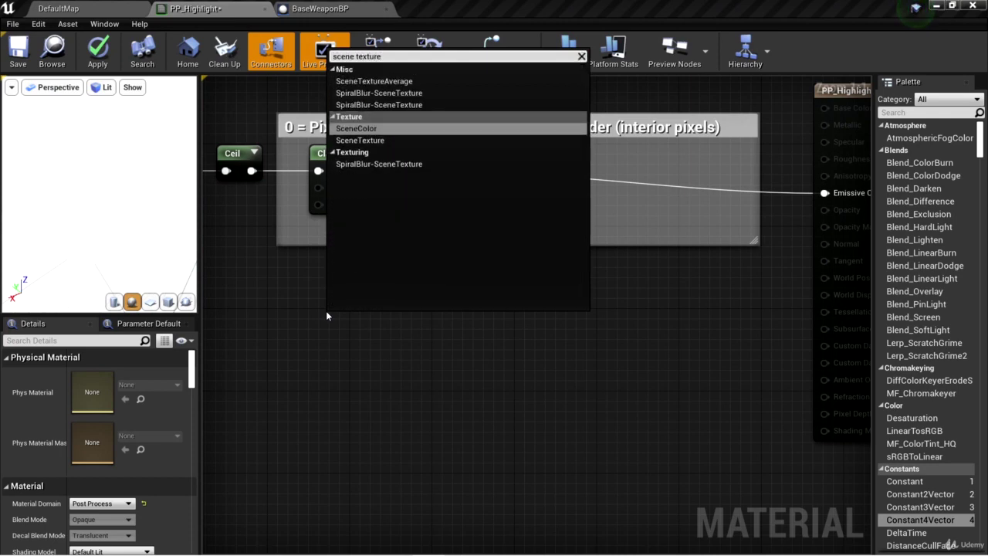
click(399, 140)
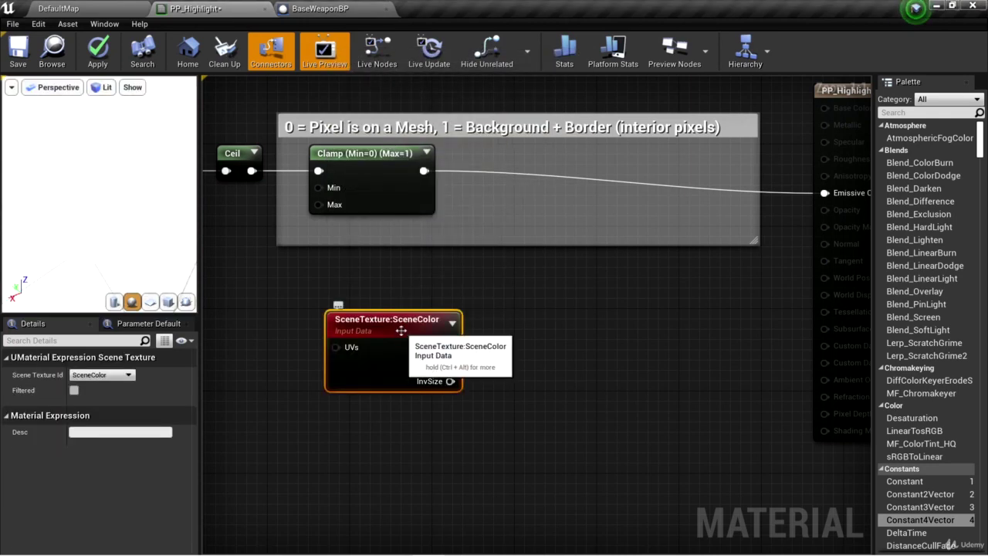
drag(401, 330, 374, 318)
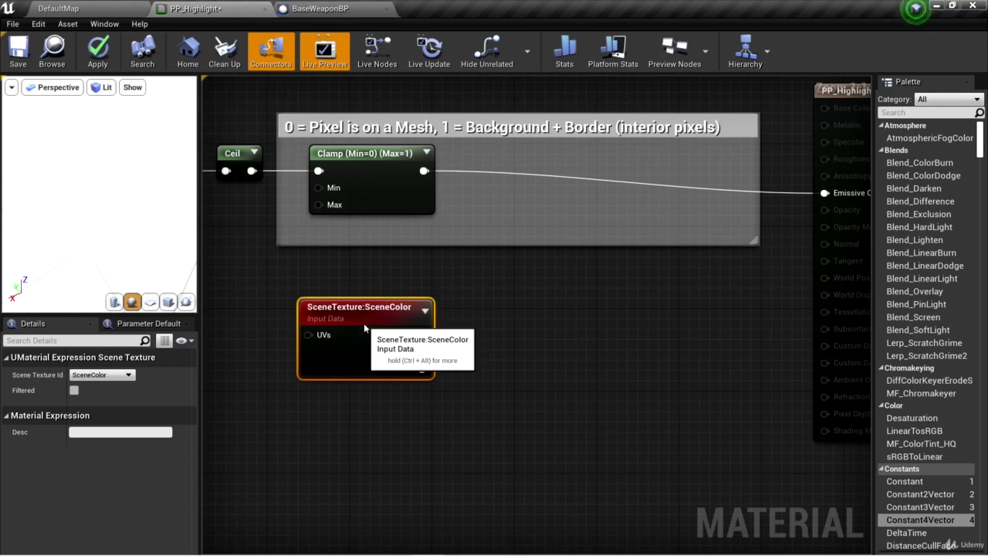
click(104, 375)
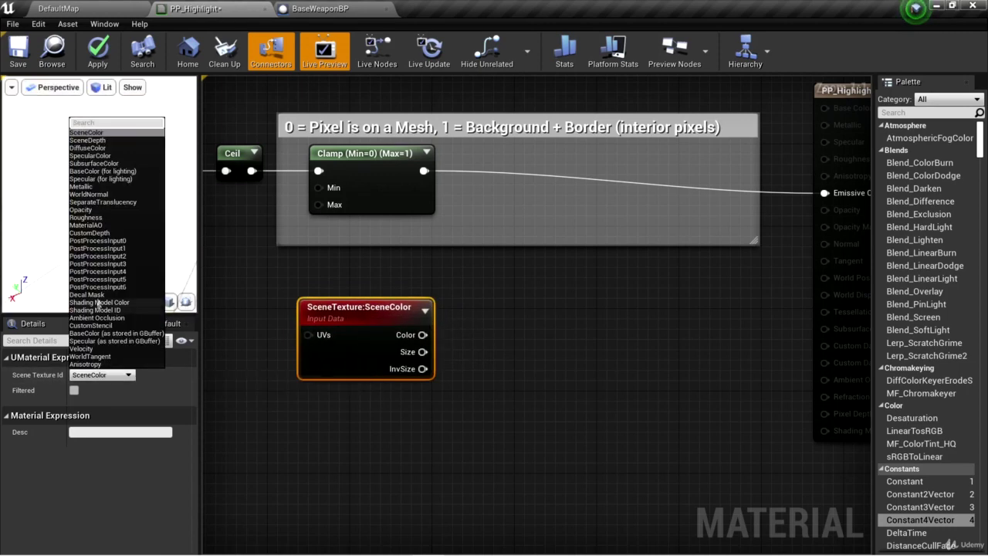
click(89, 233)
Mask CustomDepth's Color to the R channel only, then search for a Subtract node from its output
drag(433, 337, 486, 335)
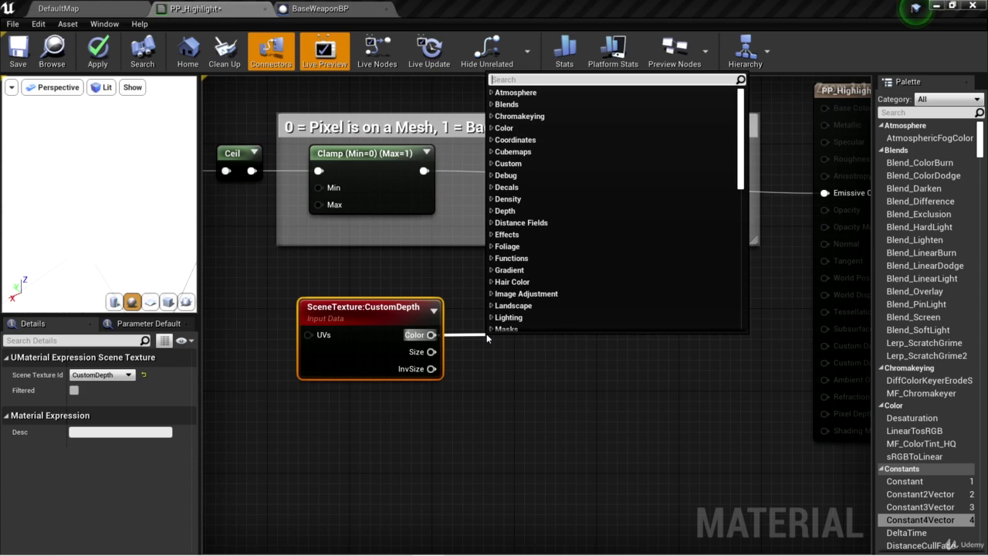
text(mask)
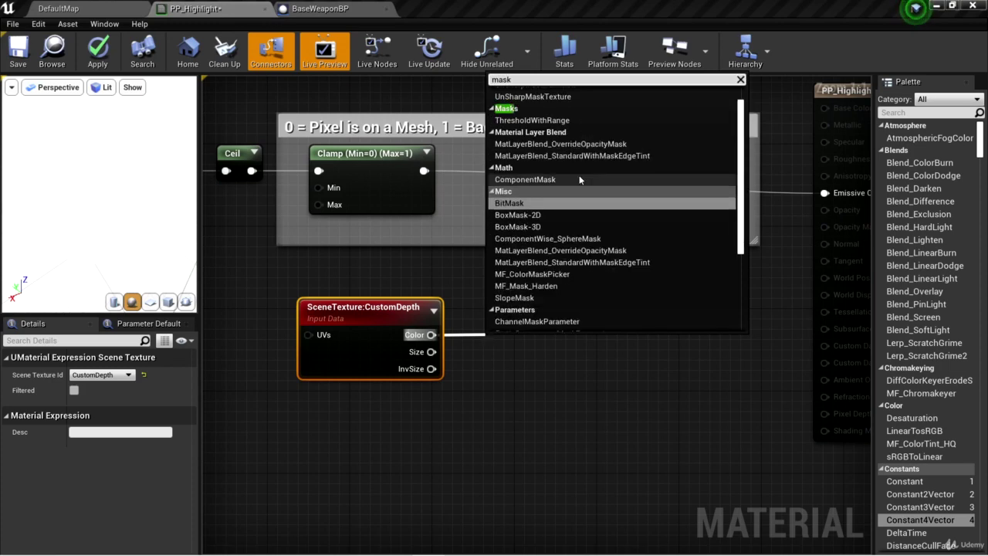
click(528, 179)
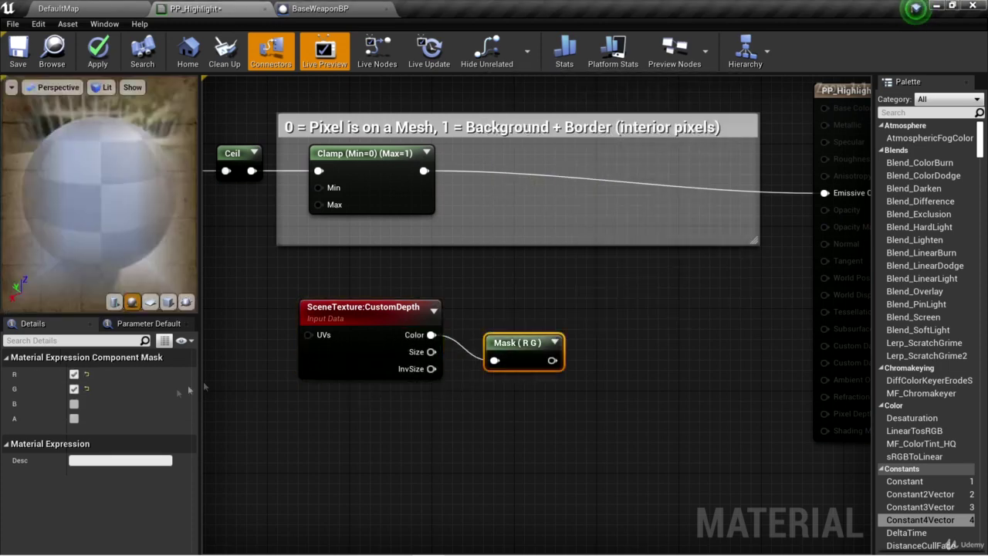
click(77, 390)
drag(514, 342, 503, 318)
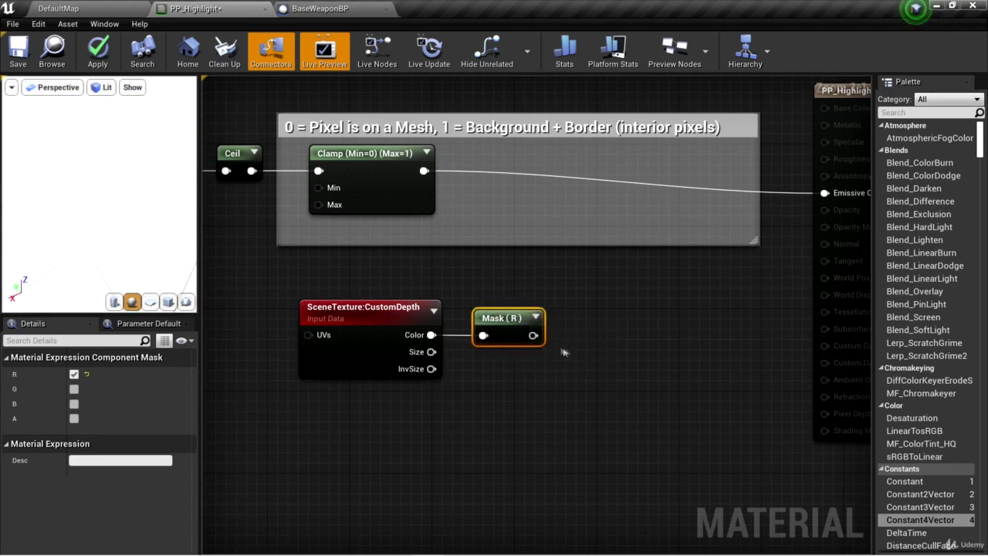
drag(532, 335, 580, 361)
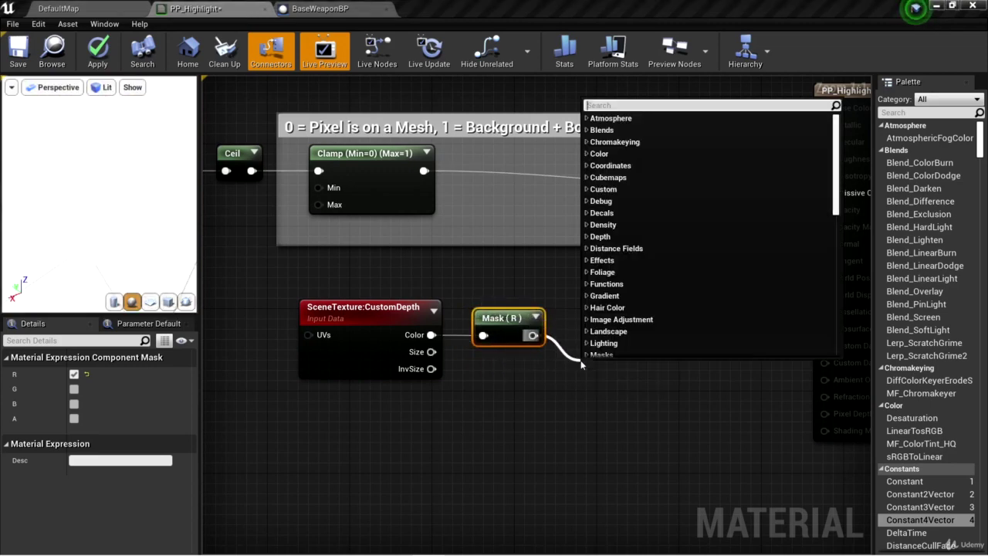
text(subtrac)
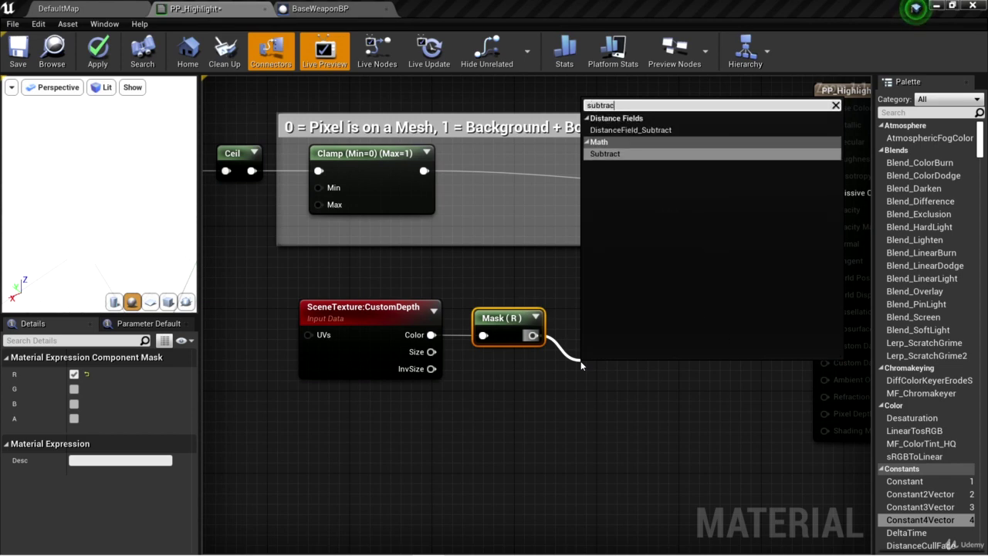
Add the Subtract node and wire a 10000000 constant into its B input
click(630, 158)
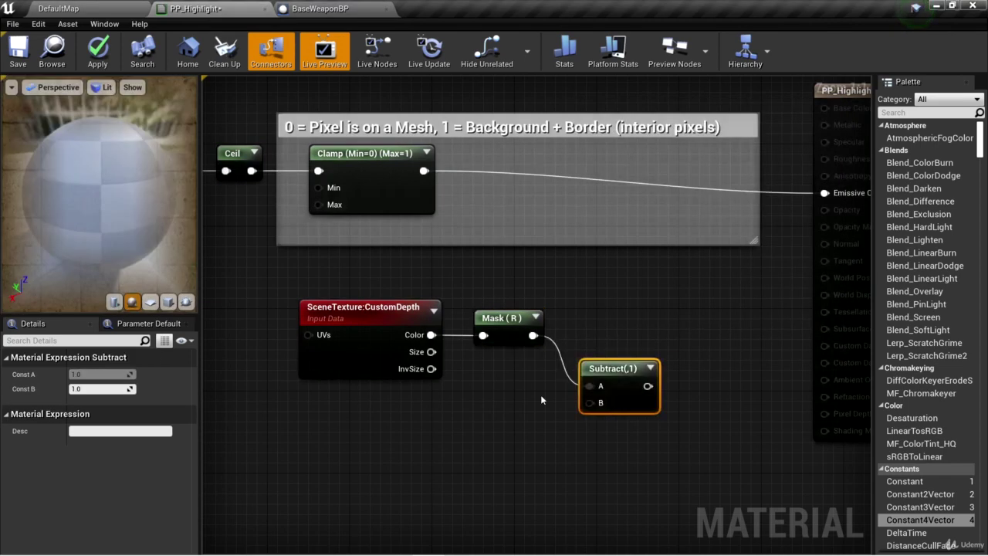
key(1)
click(548, 446)
drag(96, 374, 136, 386)
text(1)
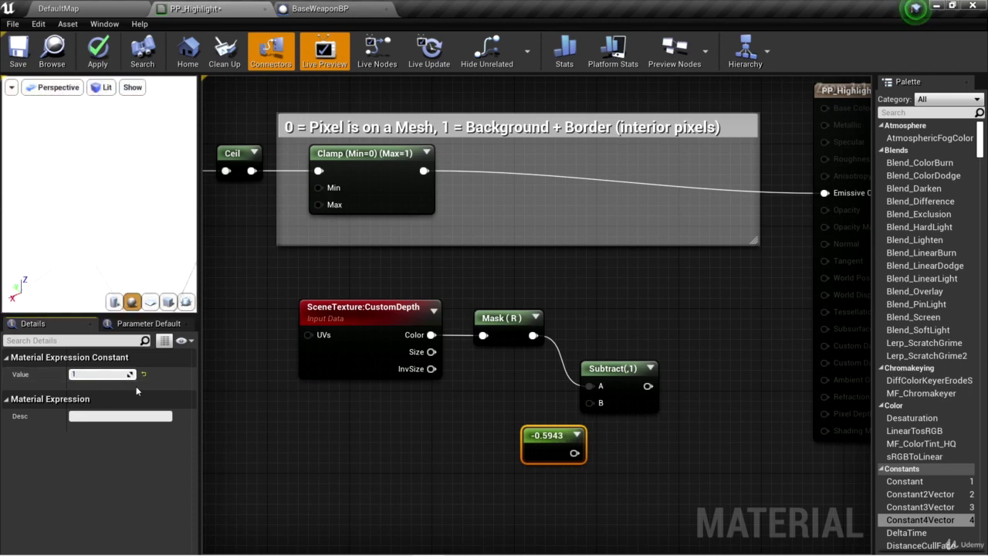
text(0000000)
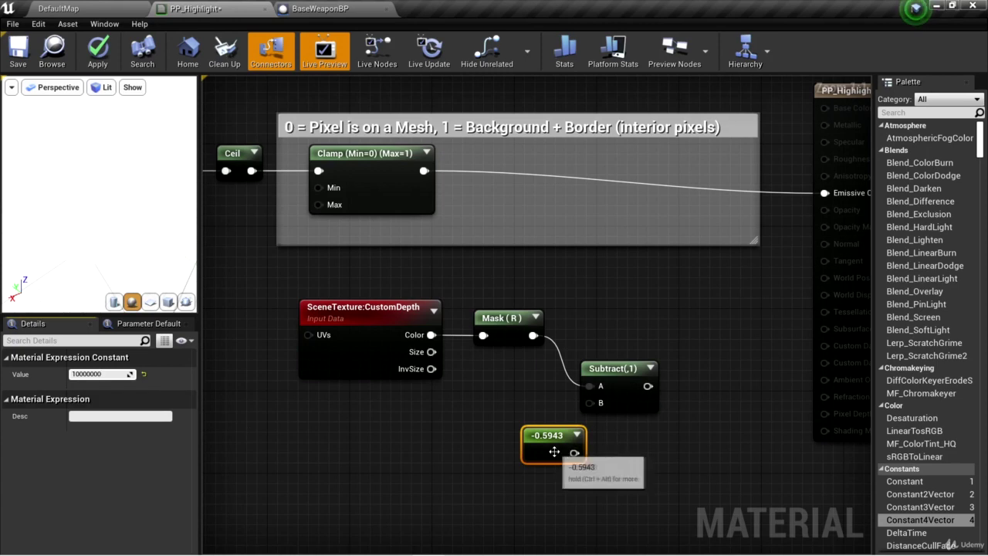
drag(552, 450, 590, 403)
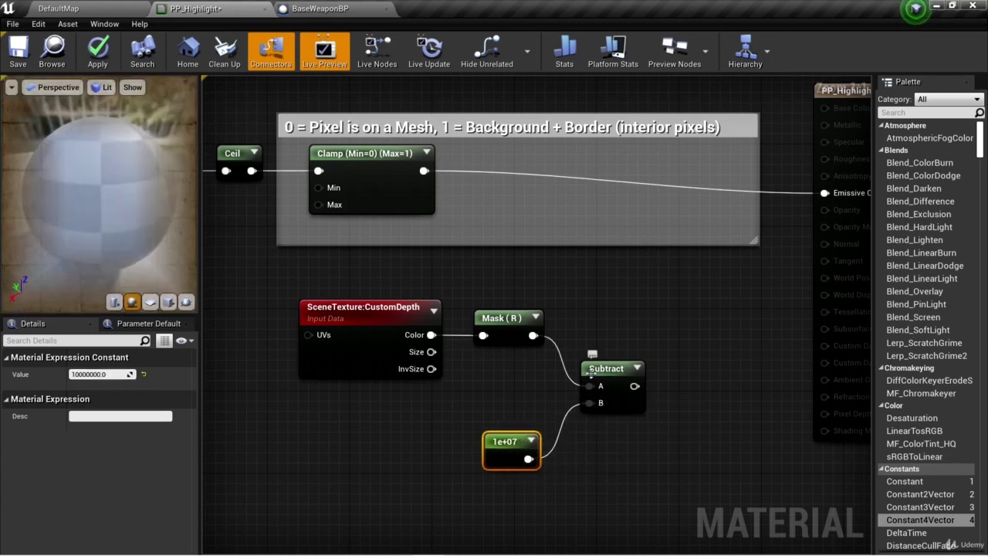
drag(610, 368, 607, 349)
drag(520, 448, 519, 407)
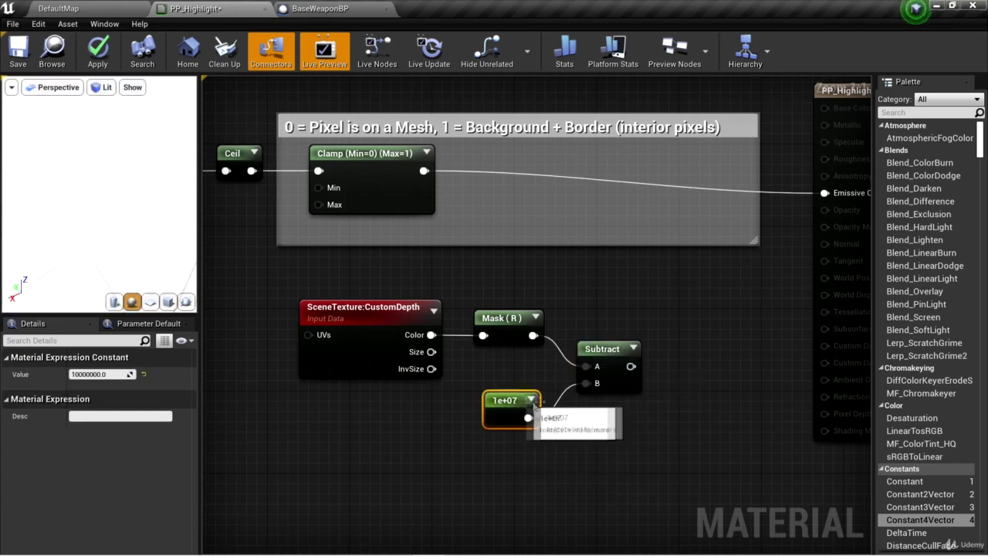
Chain a Ceil node and then a Clamp node after Subtract
drag(631, 366, 692, 370)
text(ceil)
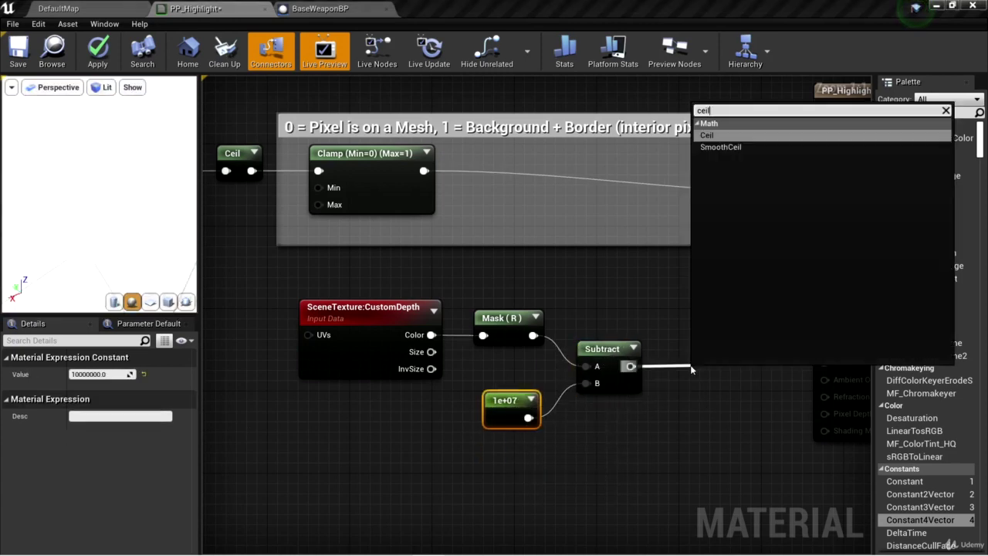
click(732, 134)
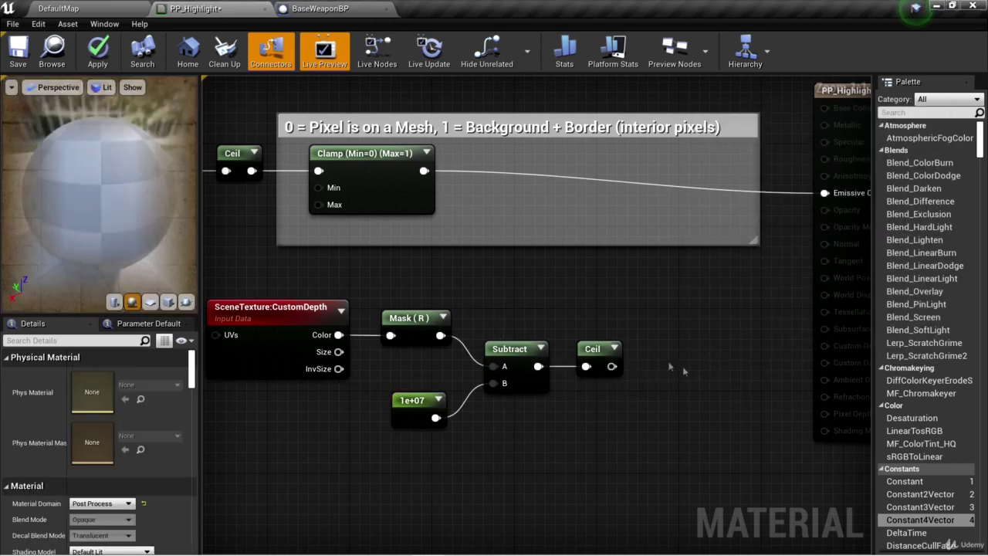
drag(611, 366, 673, 360)
text(clamp)
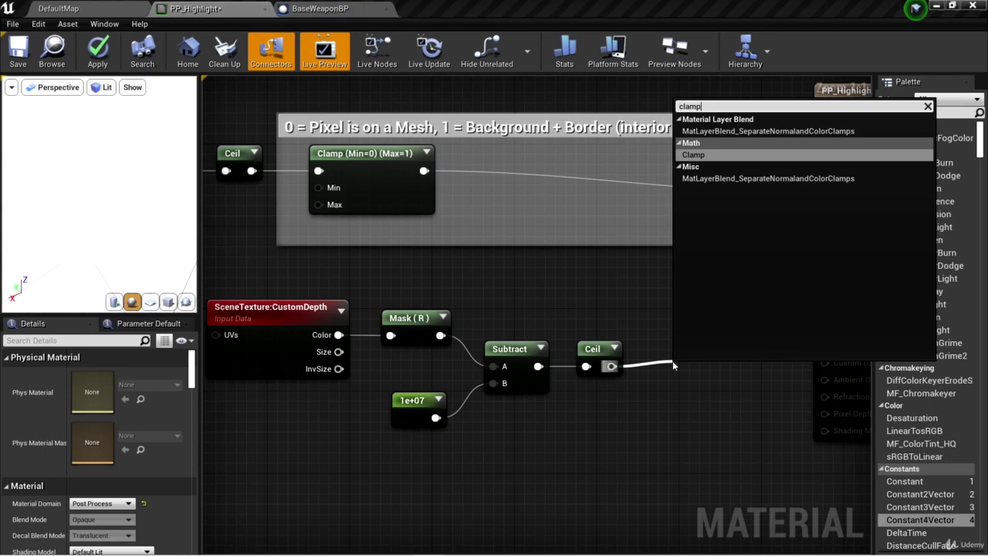
key(Return)
drag(732, 371, 714, 348)
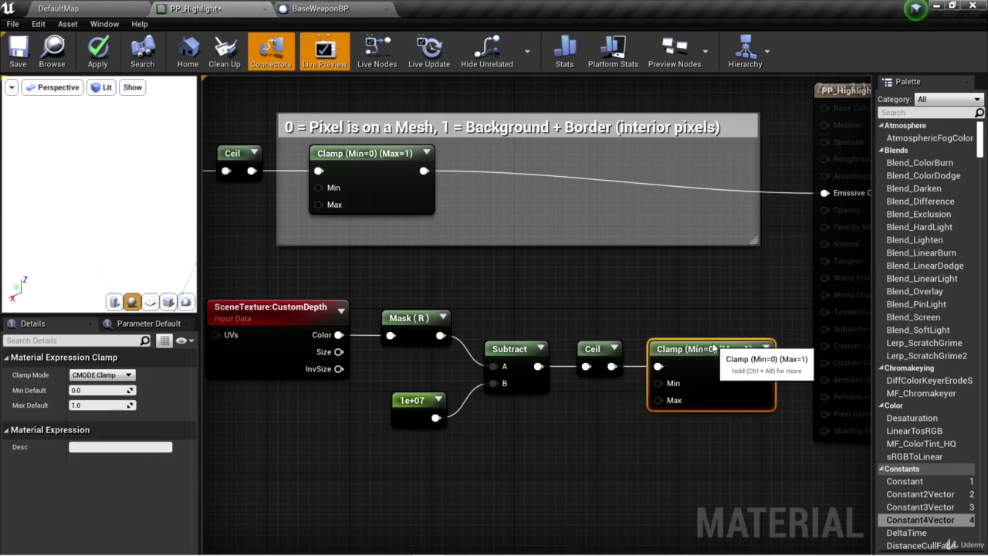
scroll(714, 345, down, 1)
Select and review the six nodes of the CustomDepth chain, then clear the selection
right_drag(714, 345, 731, 314)
drag(759, 417, 321, 292)
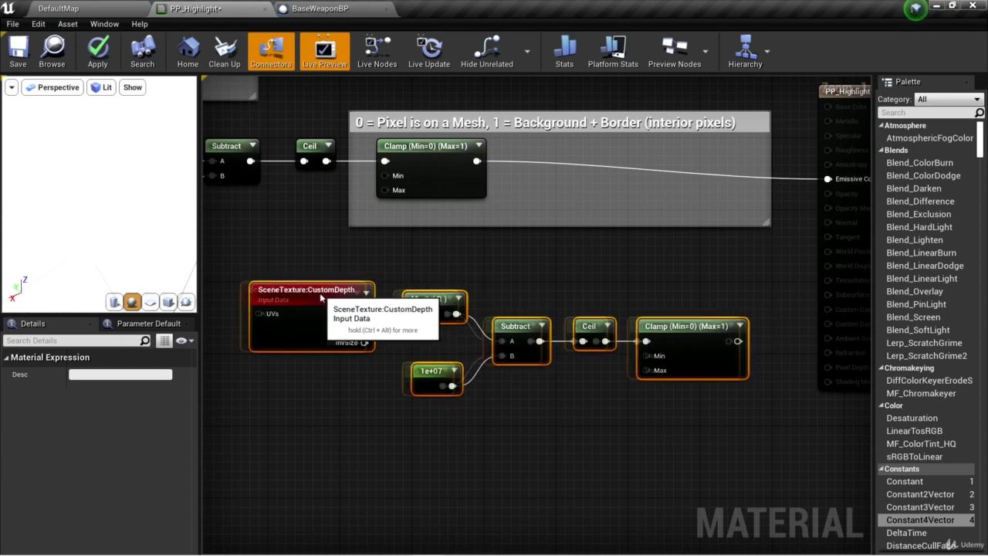
click(341, 300)
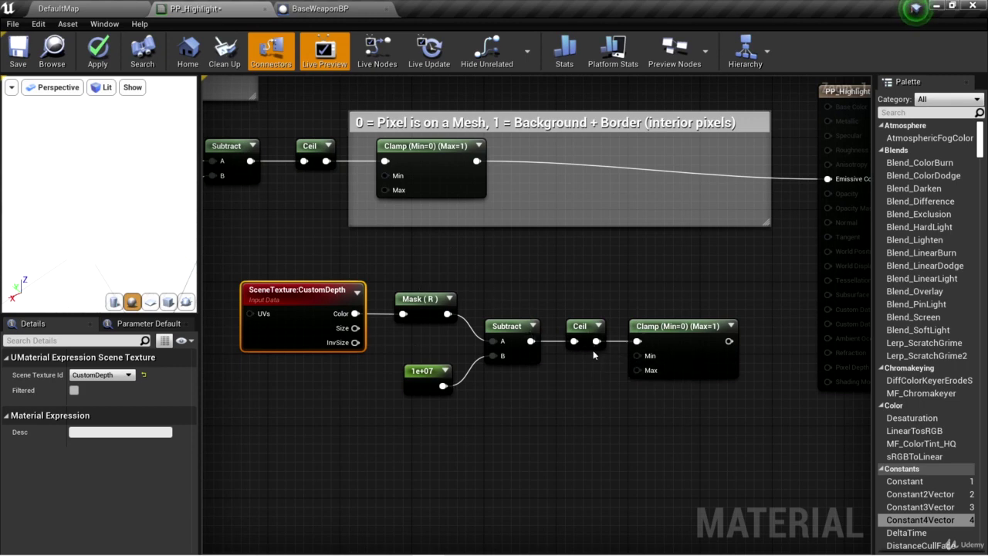
click(580, 330)
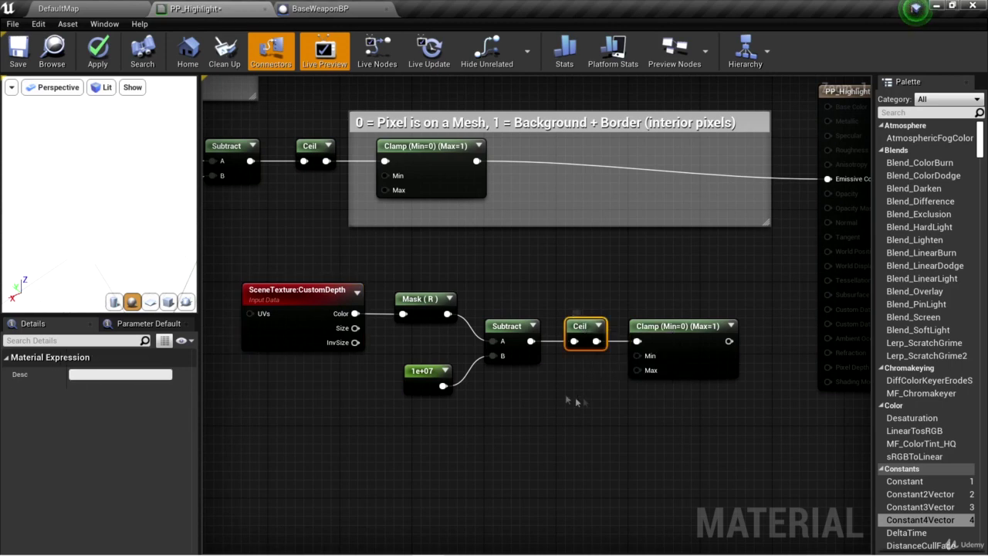
click(676, 329)
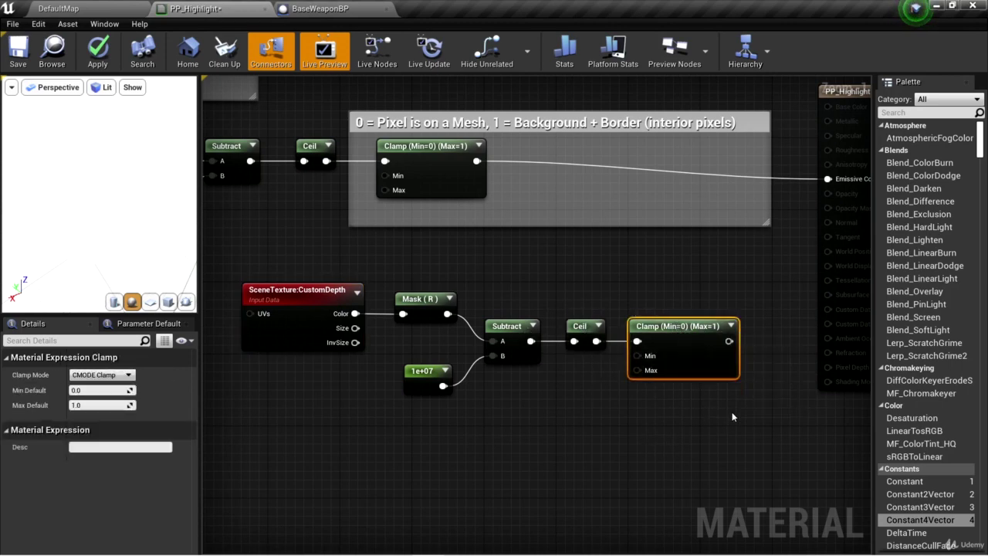
drag(231, 272, 769, 447)
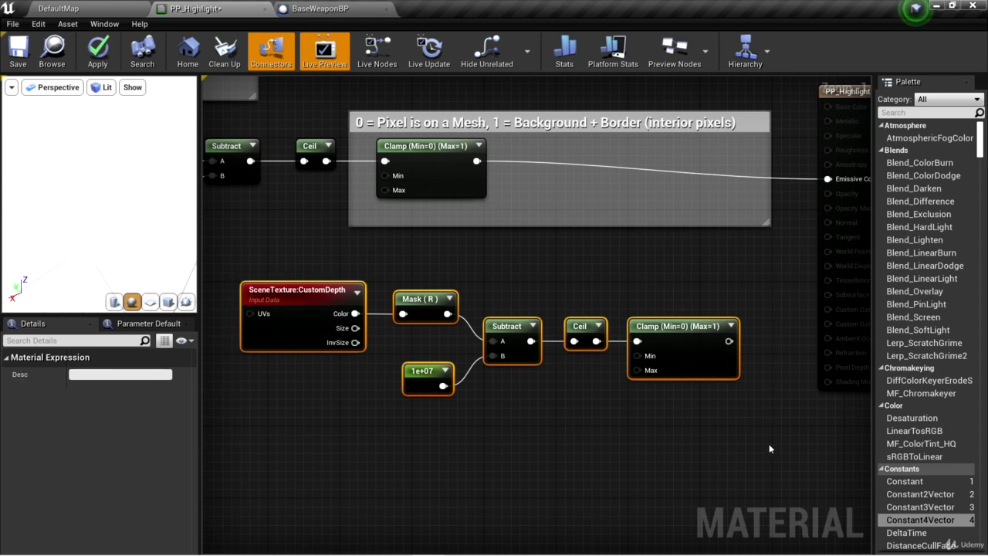
click(768, 447)
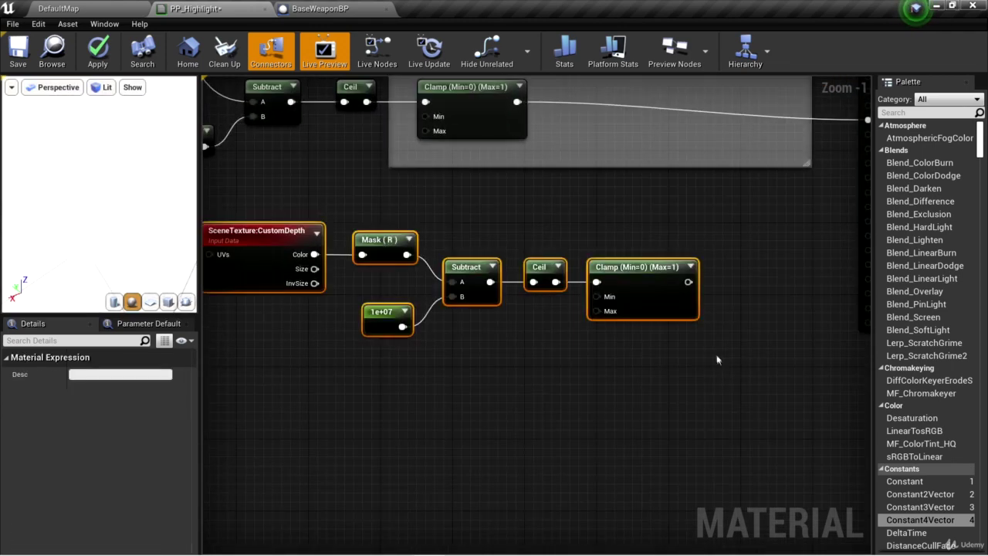
click(732, 345)
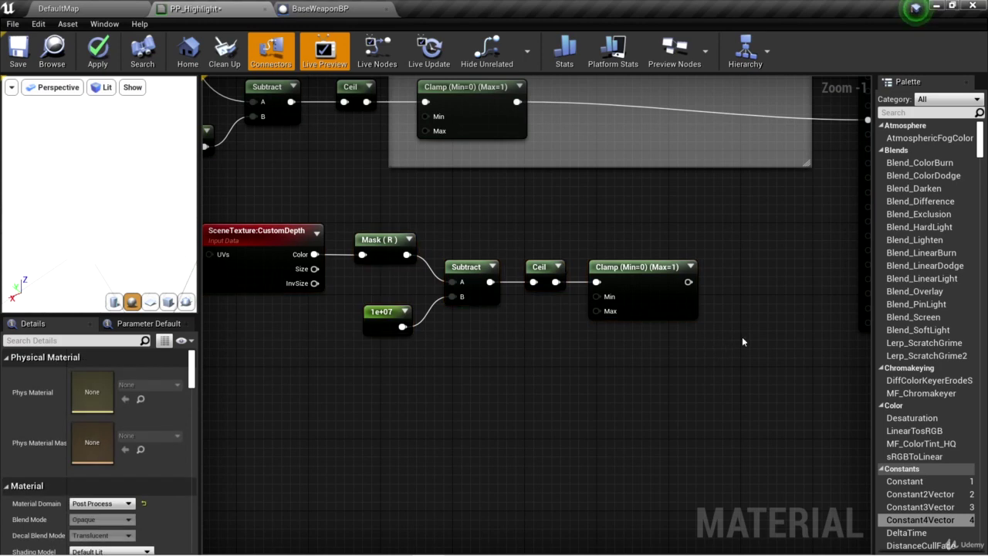
Add a 1-x (OneMinus) node next to the Clamp and feed the Clamp output into it
right_click(742, 341)
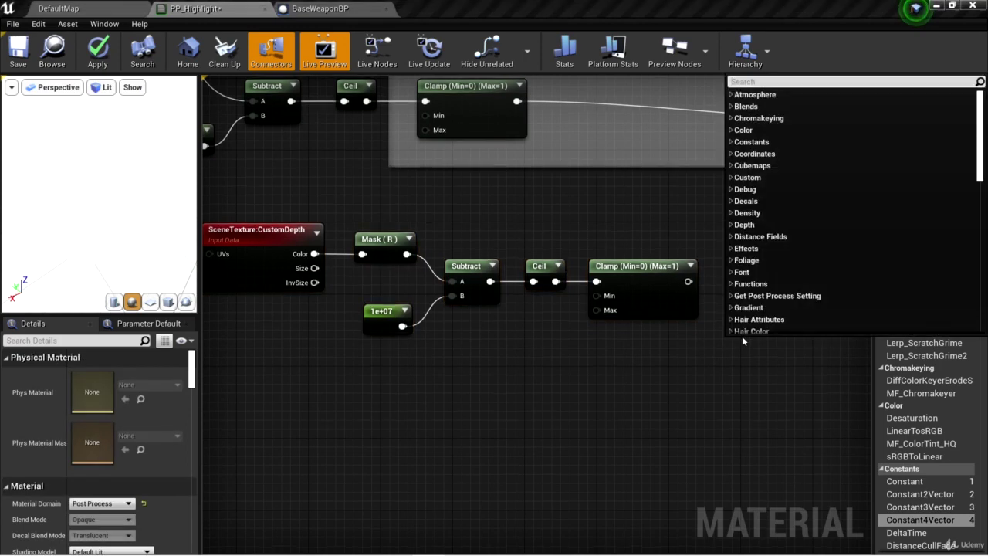
text(1-x)
click(771, 108)
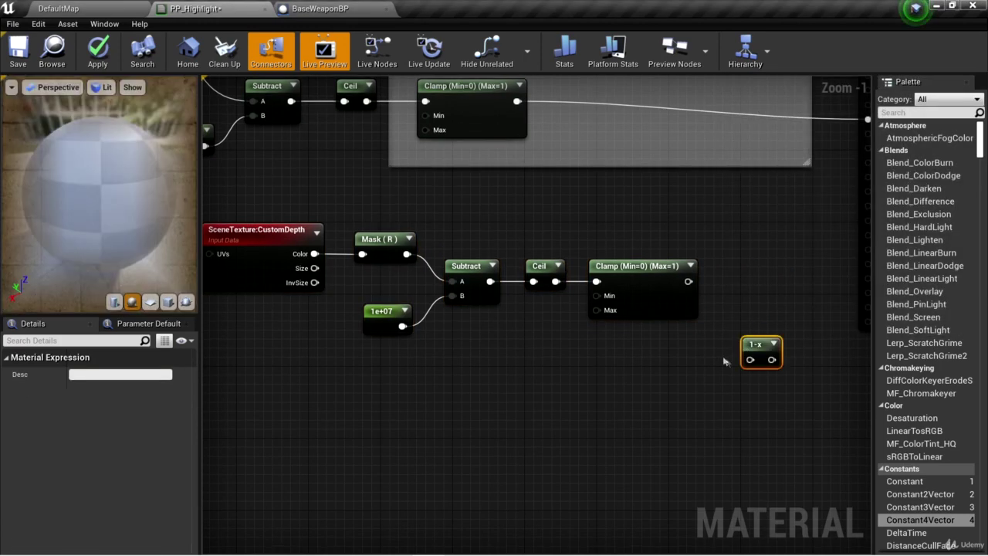
drag(760, 346, 731, 366)
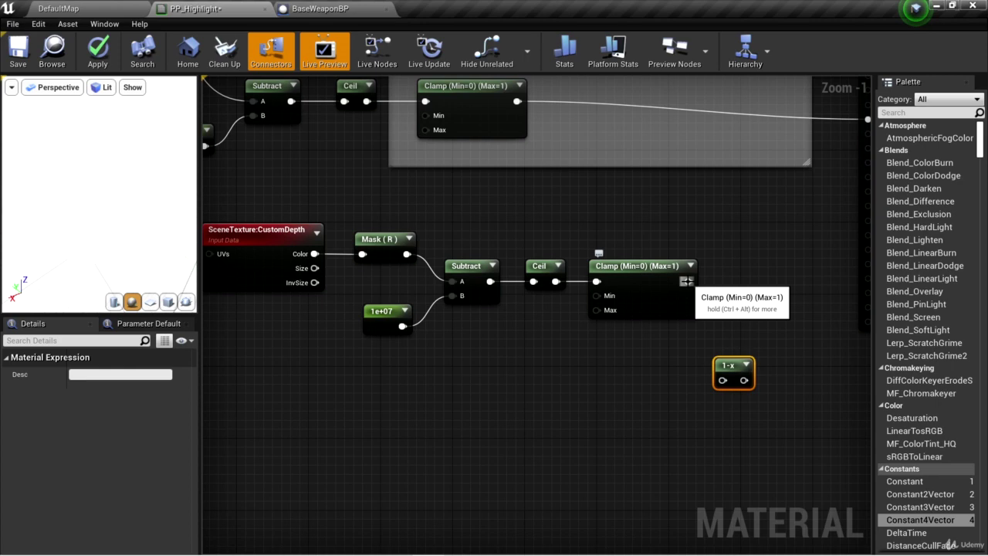
drag(687, 281, 736, 268)
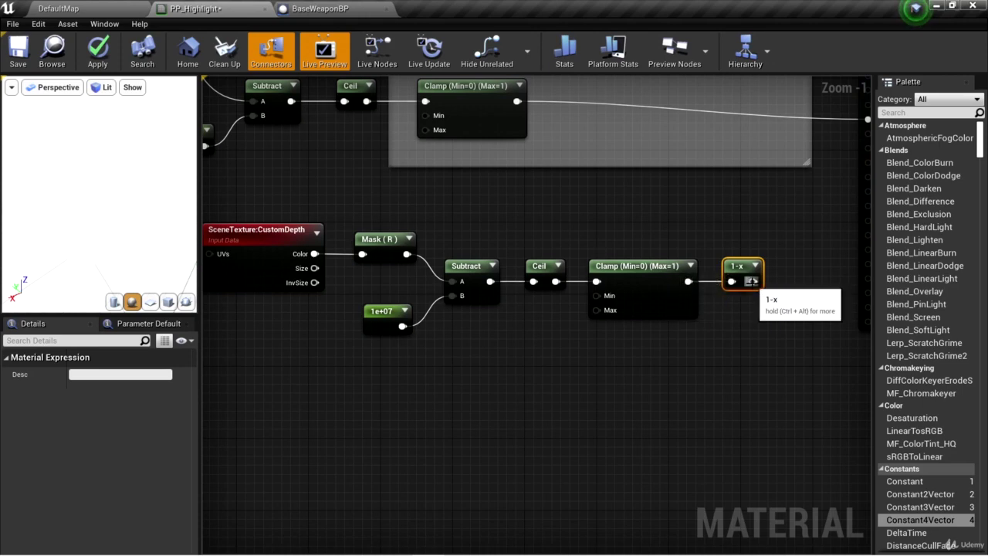
drag(752, 281, 727, 284)
key(Escape)
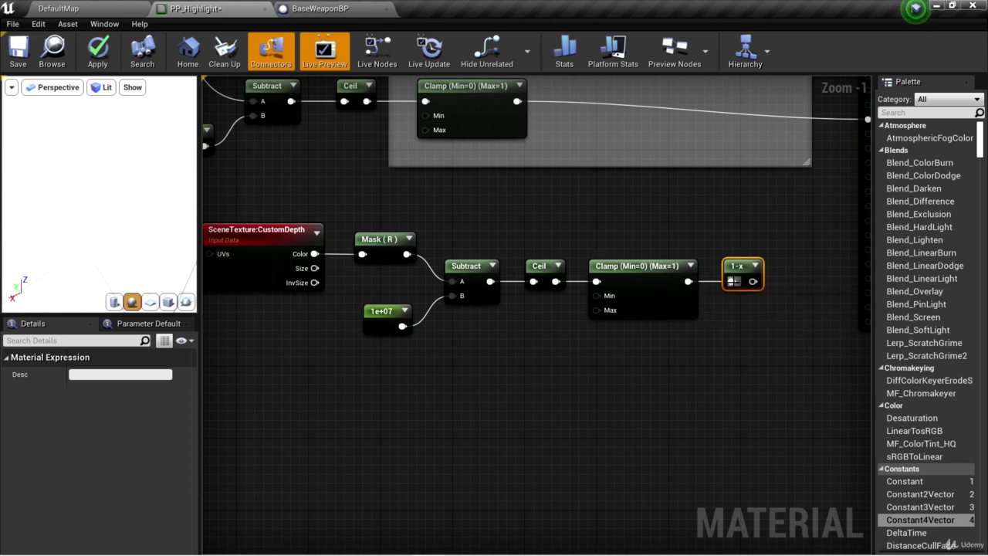
Title the comment '0 = Pixel is not on a Mesh, 1 = Pixel is on a mesh' and recenter the graph
text(c)
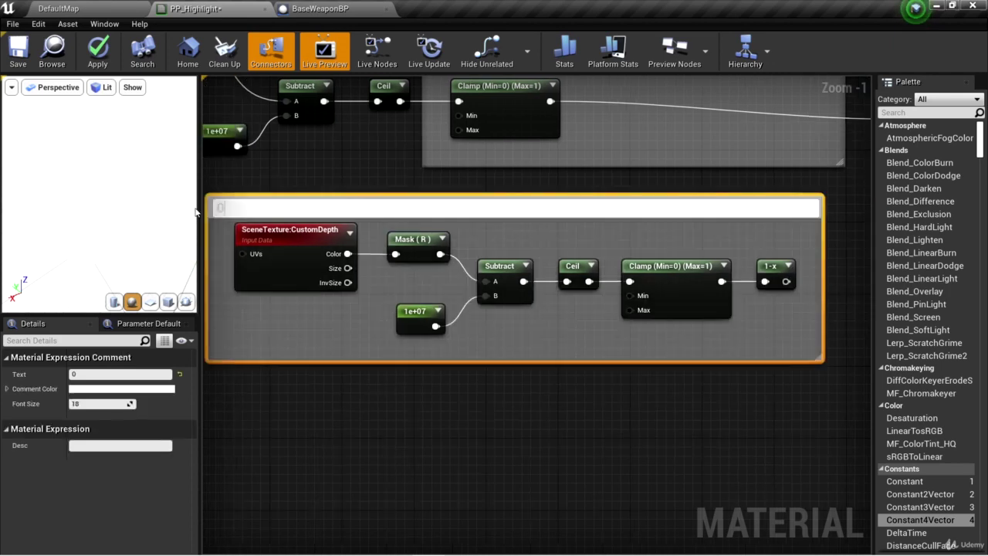
text(Pixel is not on a M)
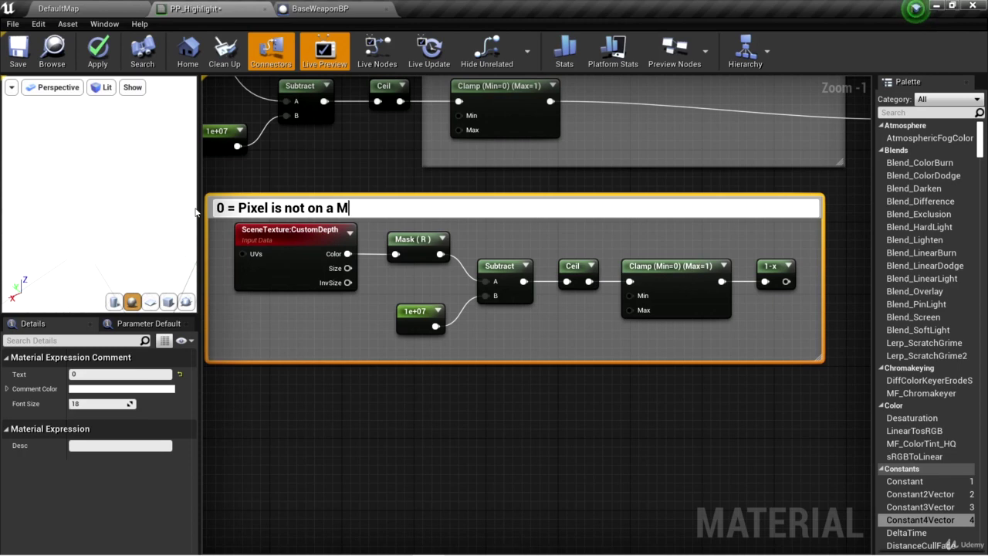
text(esh, 1 = Pic)
text(el is )
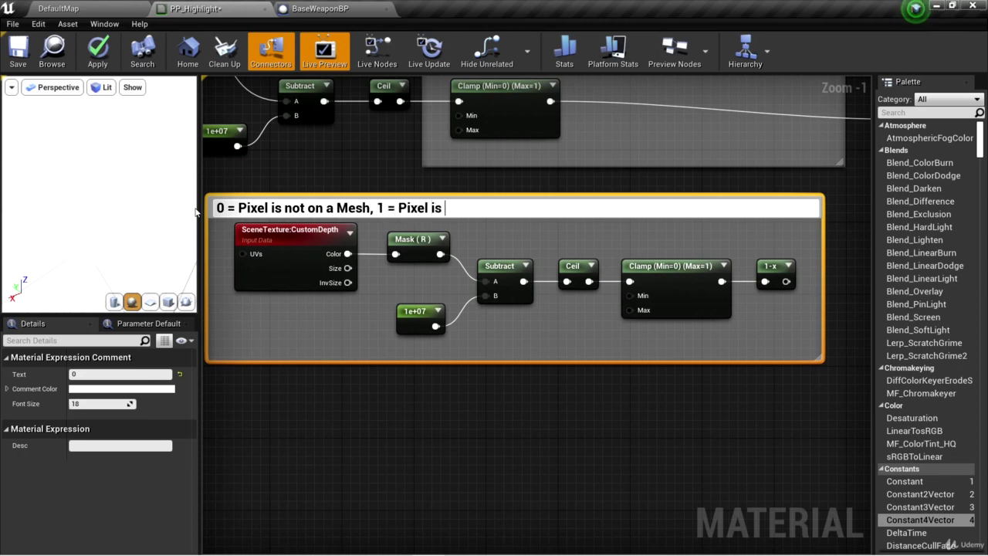
text(on a mesh)
key(Return)
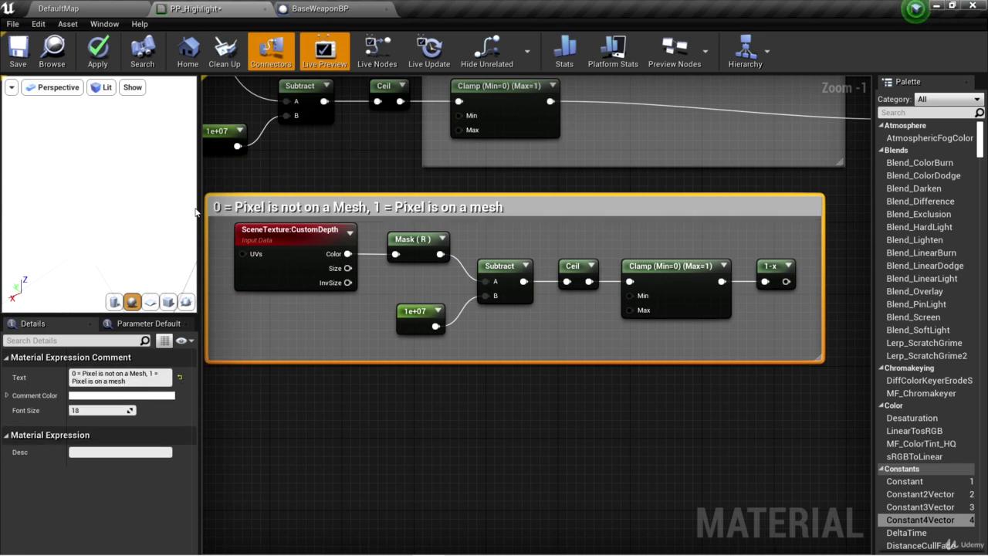
right_drag(698, 174, 682, 256)
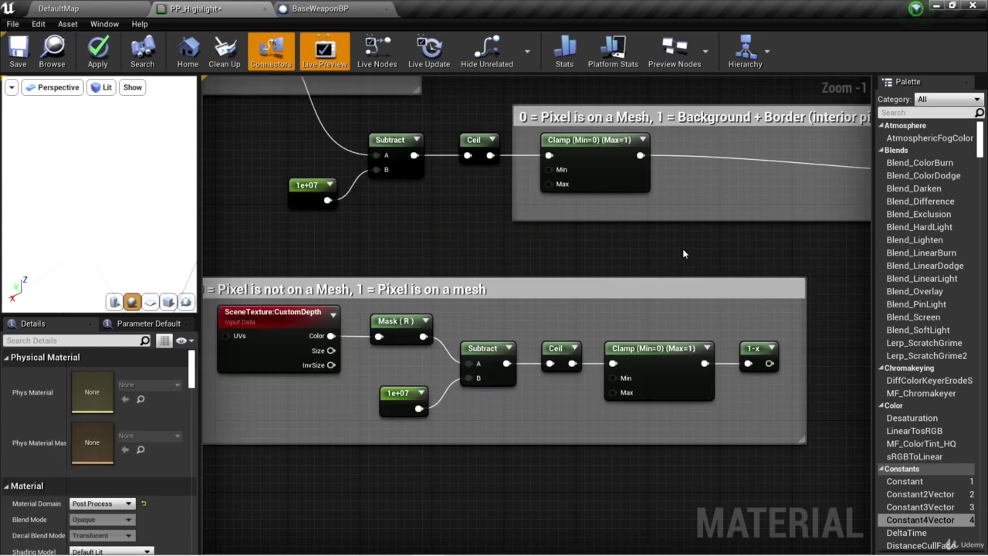
right_drag(745, 247, 683, 258)
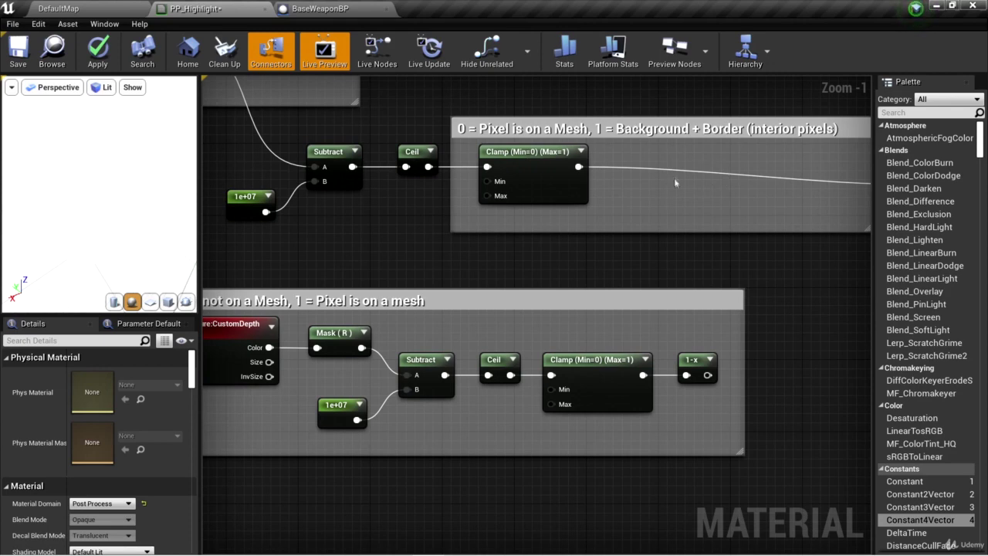
right_drag(670, 242, 712, 191)
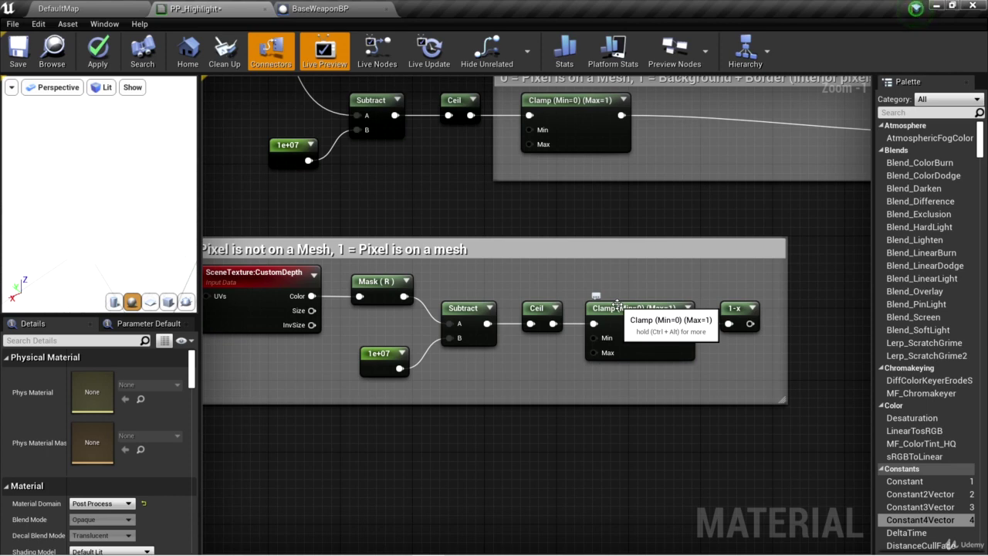
Add a Multiply node fed by the top Clamp's output
right_drag(800, 232, 686, 257)
drag(506, 140, 722, 265)
text(multiply)
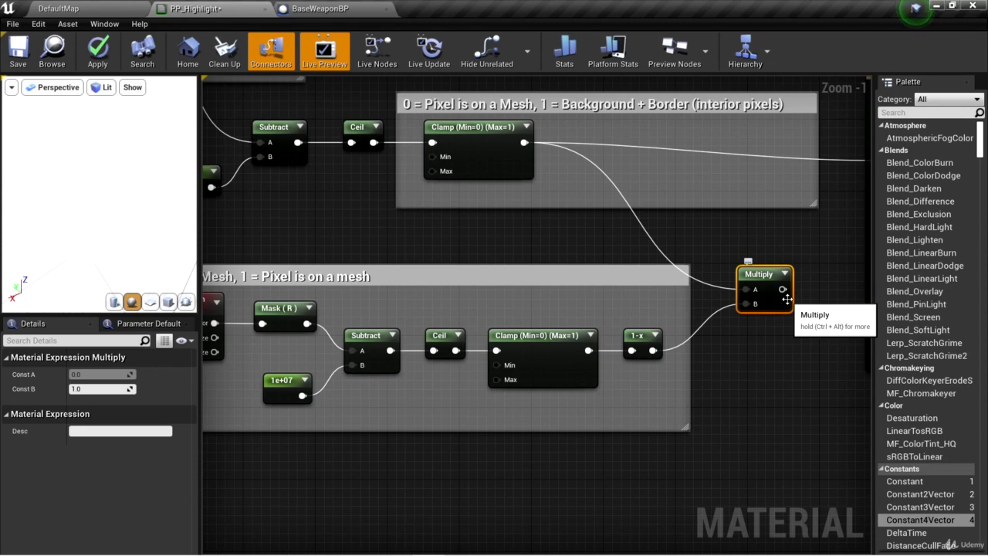
Wire the Multiply result into Emissive Color and apply the material changes
right_drag(787, 300, 782, 318)
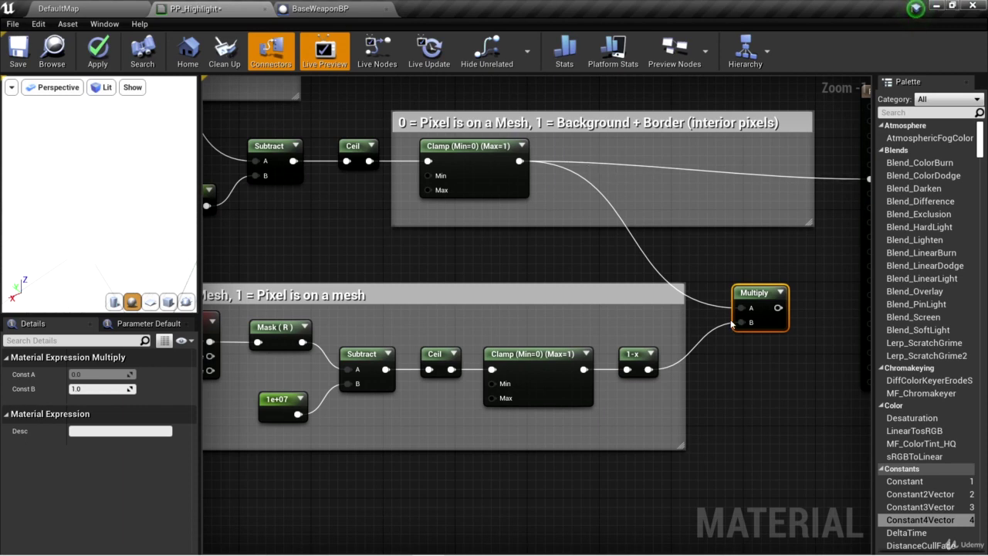
right_drag(315, 366, 455, 337)
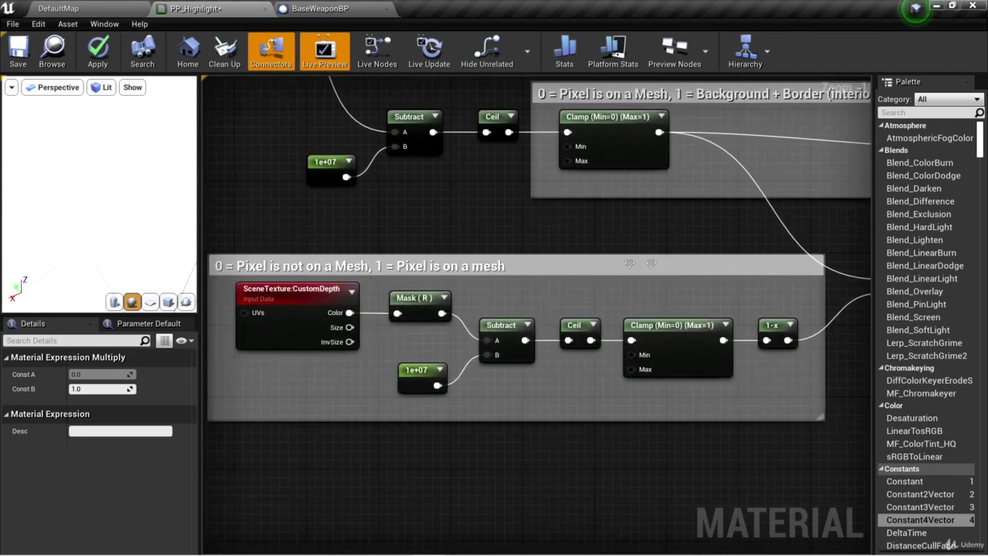
right_drag(628, 247, 528, 235)
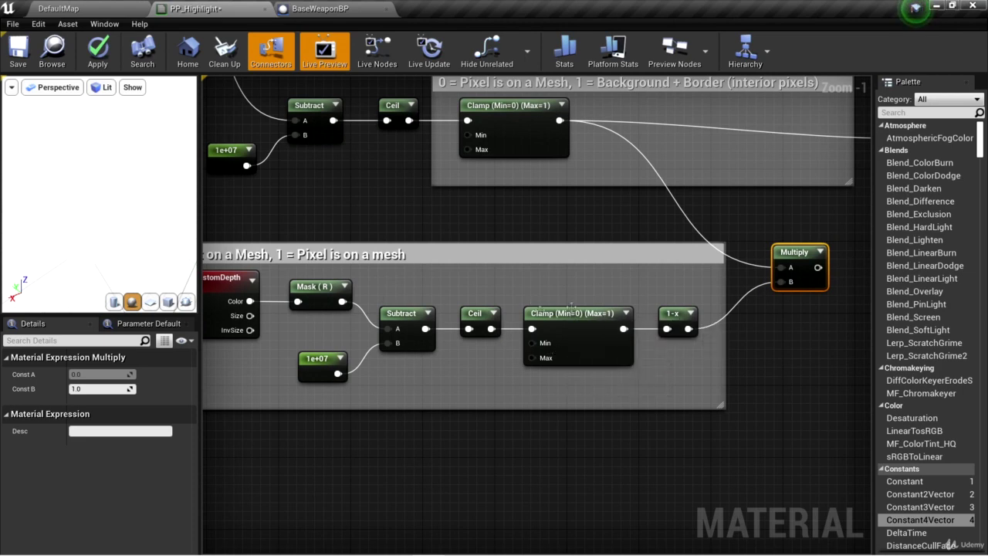
right_drag(752, 334, 748, 355)
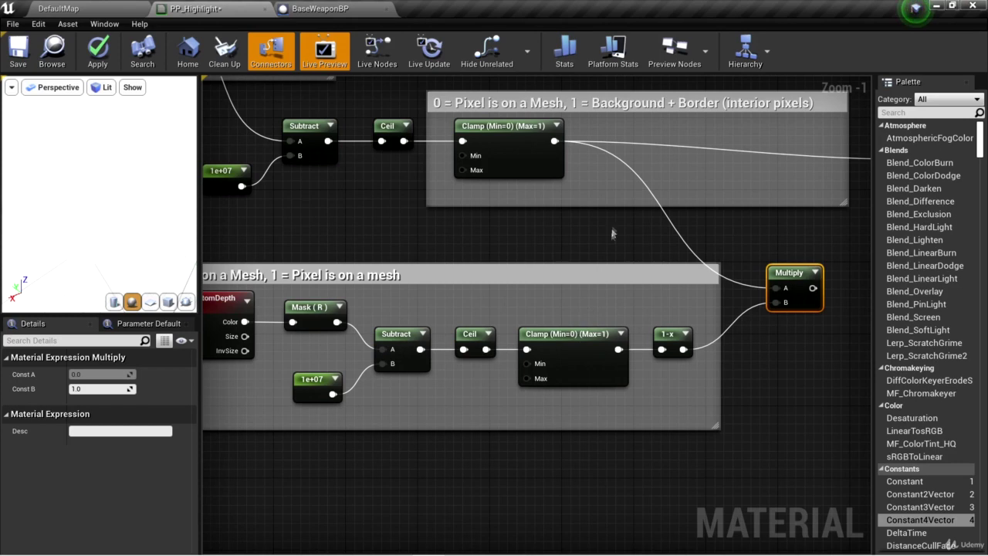
right_drag(633, 231, 616, 245)
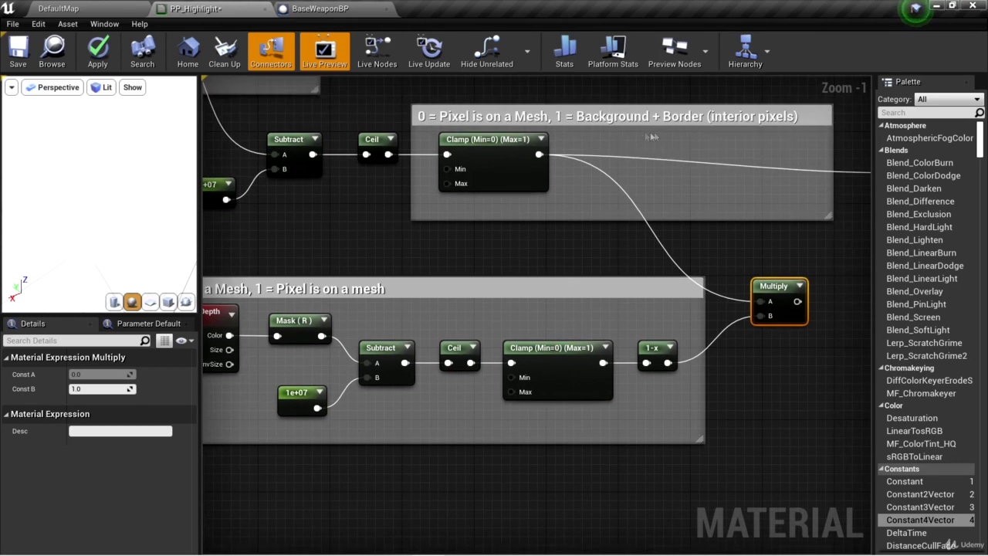
right_drag(658, 180, 699, 185)
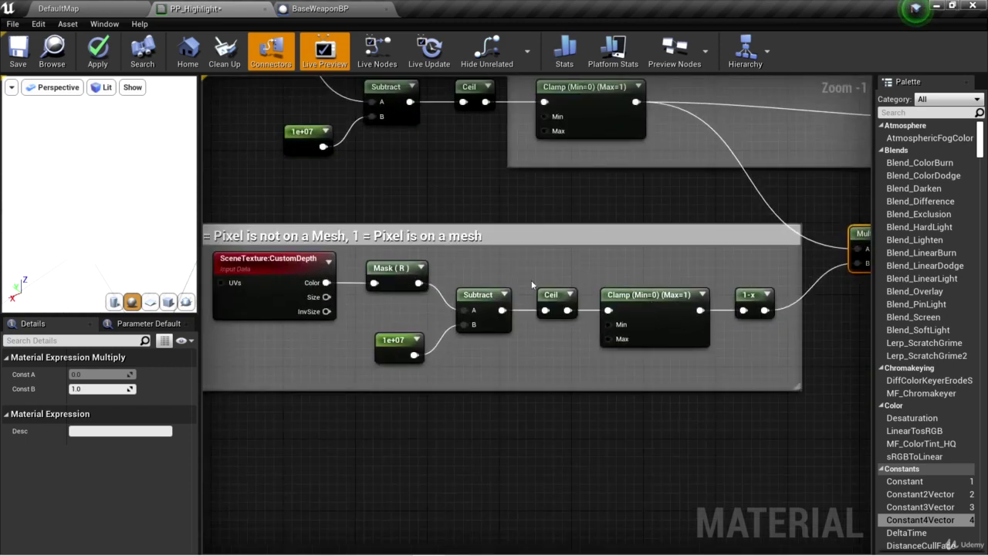
right_drag(599, 283, 417, 344)
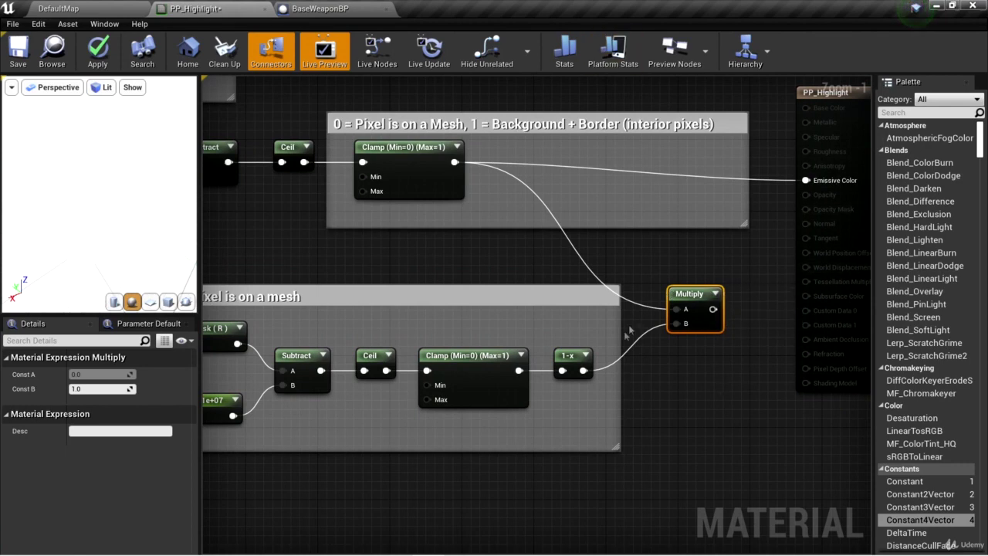
drag(714, 309, 806, 180)
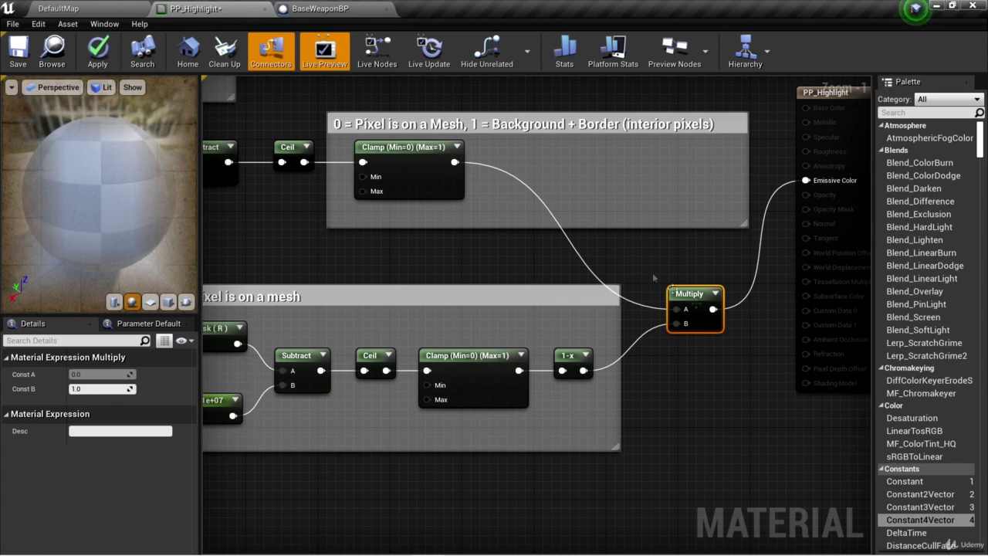
click(98, 52)
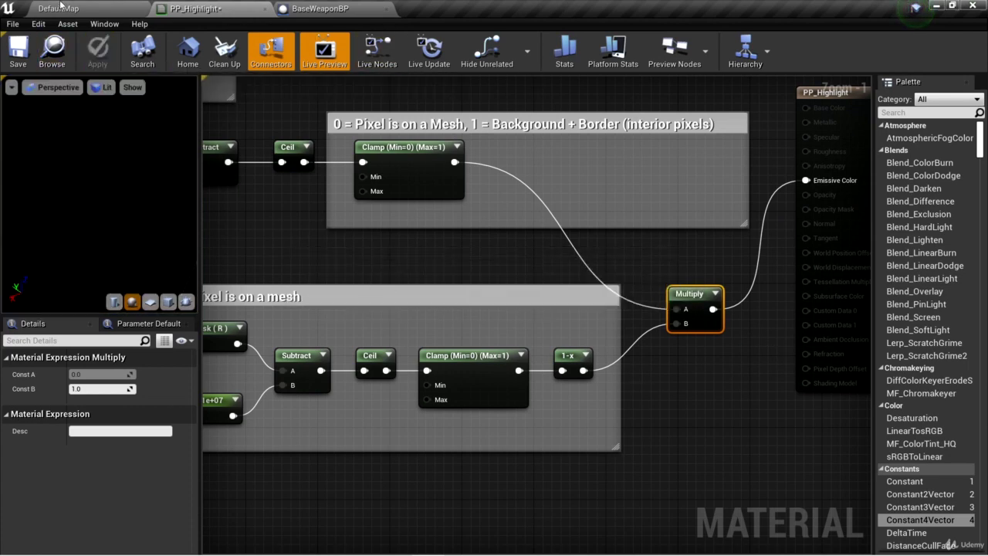
Return to DefaultMap and inspect the weapon's thin white outline on black
click(61, 7)
right_drag(450, 208, 438, 195)
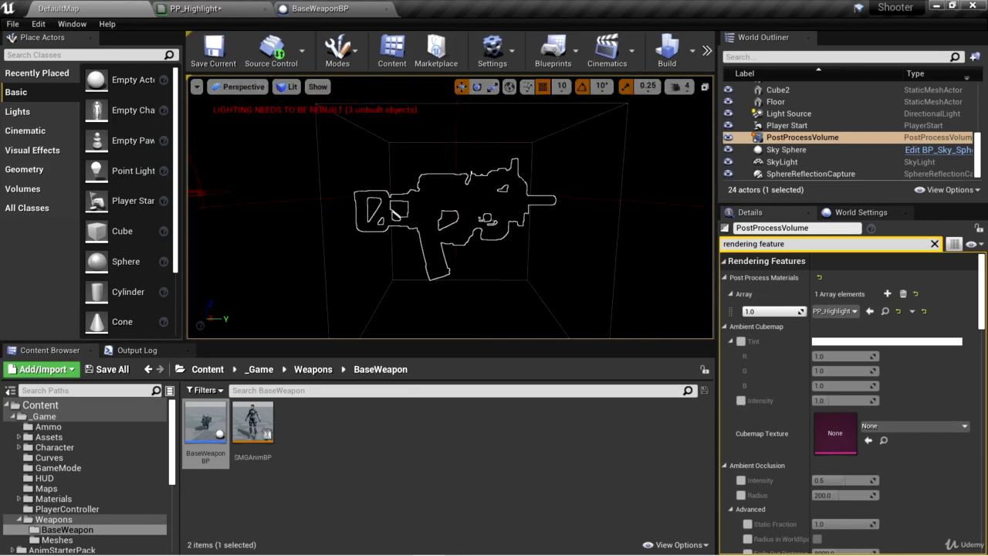
right_drag(438, 195, 413, 201)
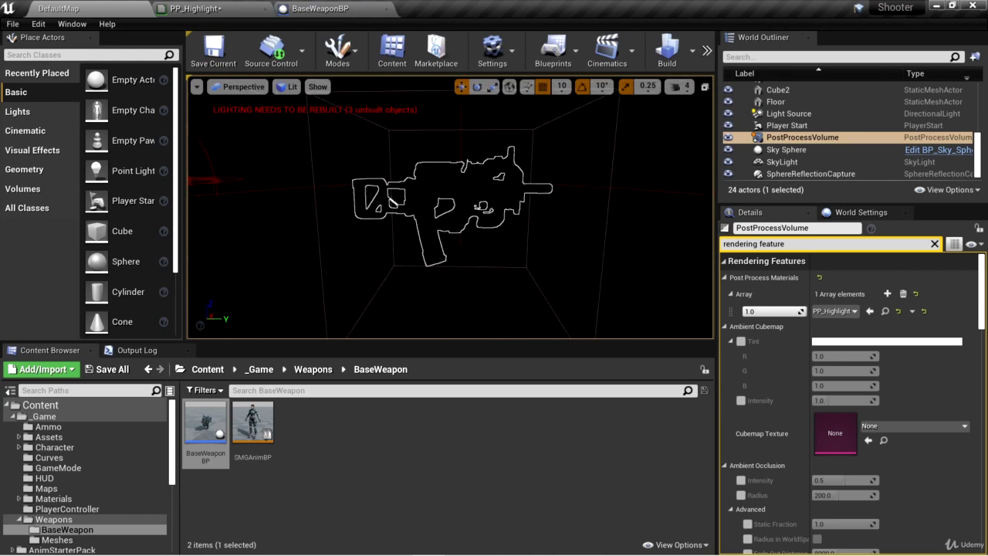